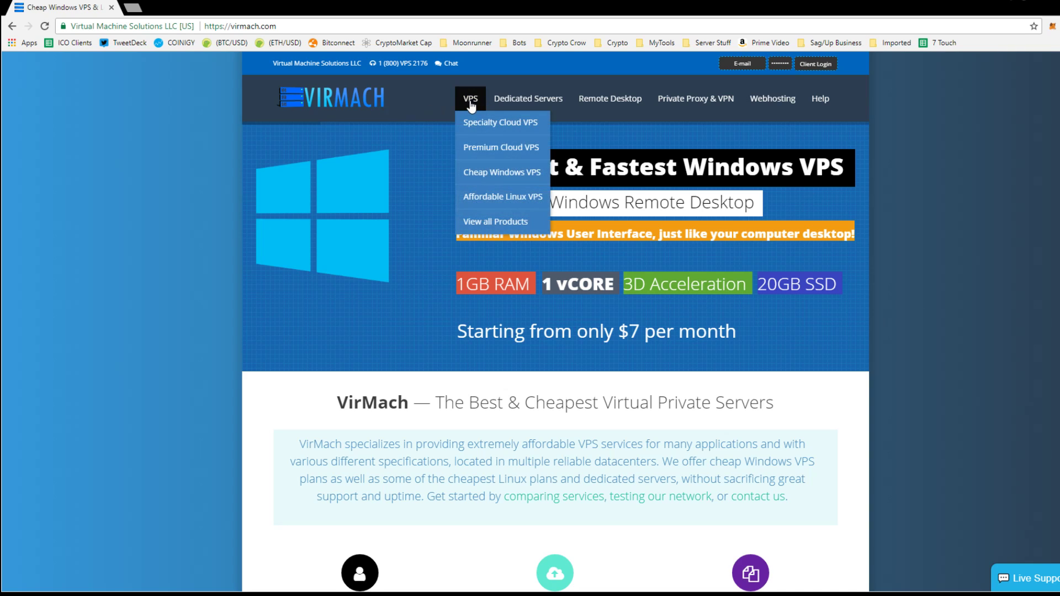
# Bring up the Cheap Windows VPS pricing page listing the SSD1G–SSD8G plans
pyautogui.click(492, 173)
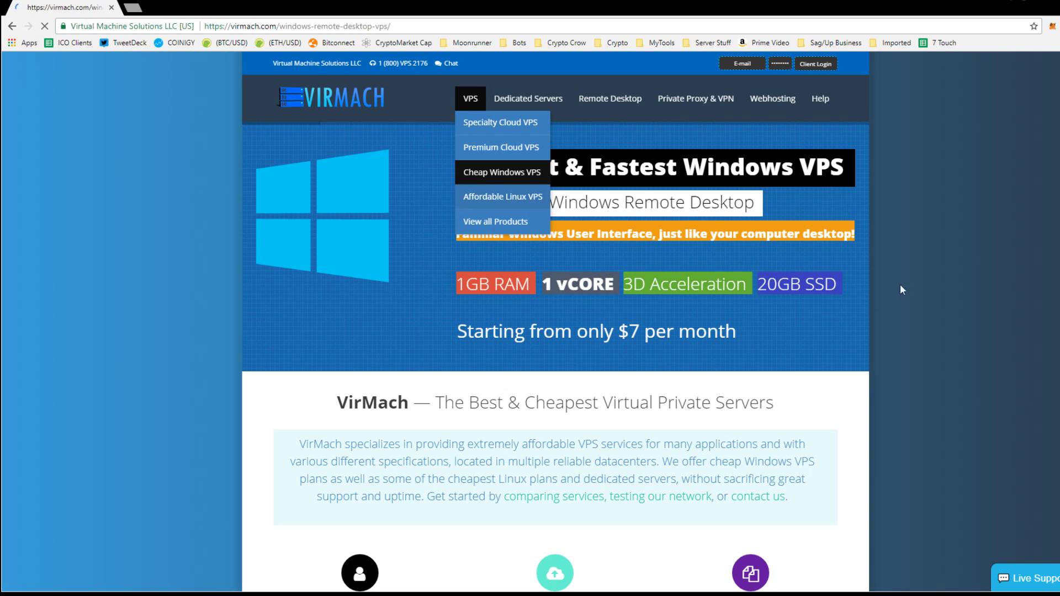
pyautogui.scroll(-2, 927, 275)
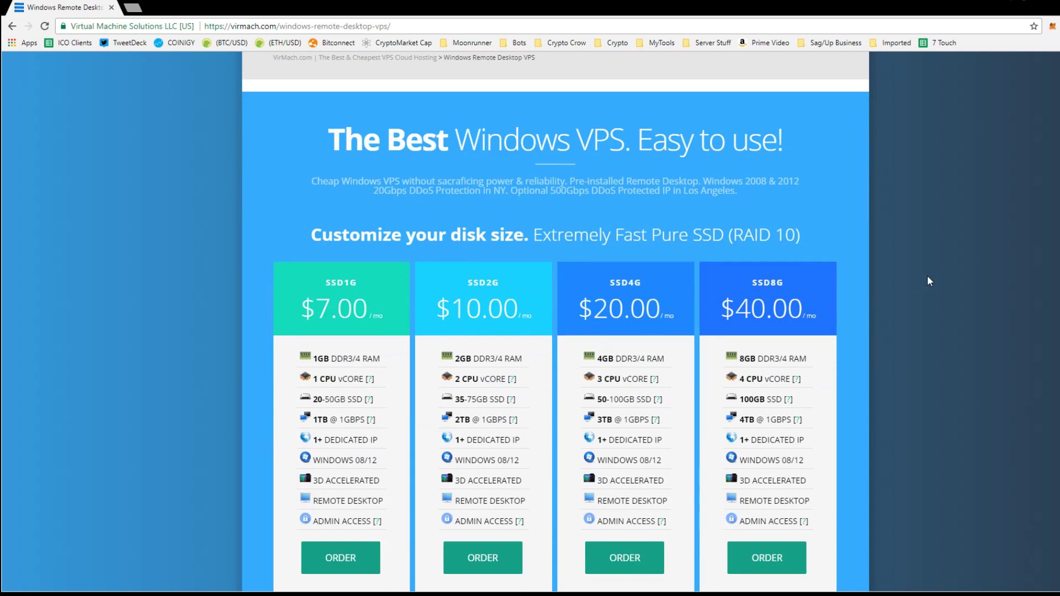
pyautogui.scroll(-1, 927, 275)
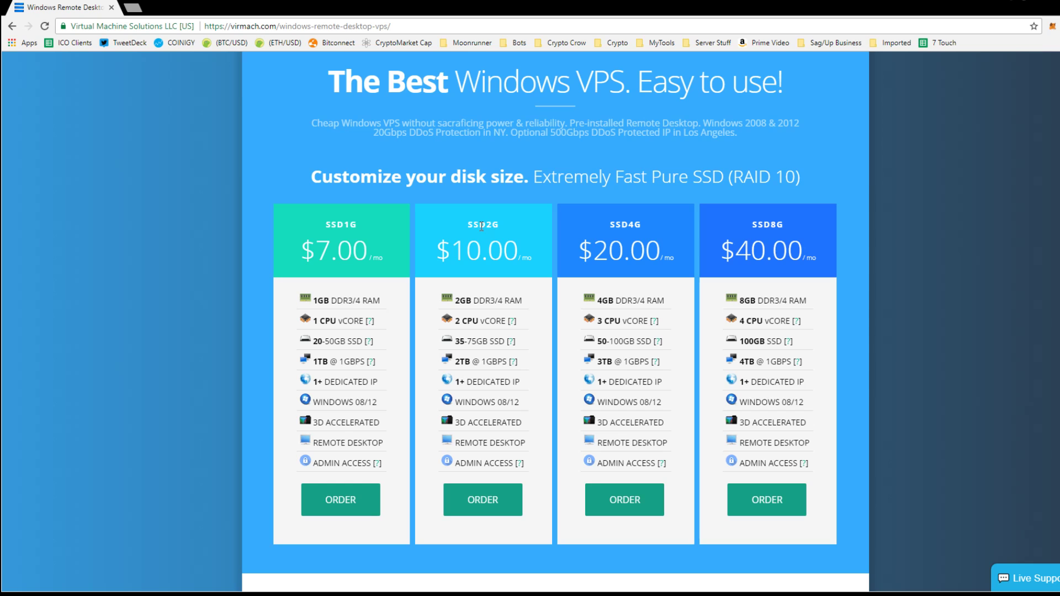
pyautogui.scroll(-2, 482, 225)
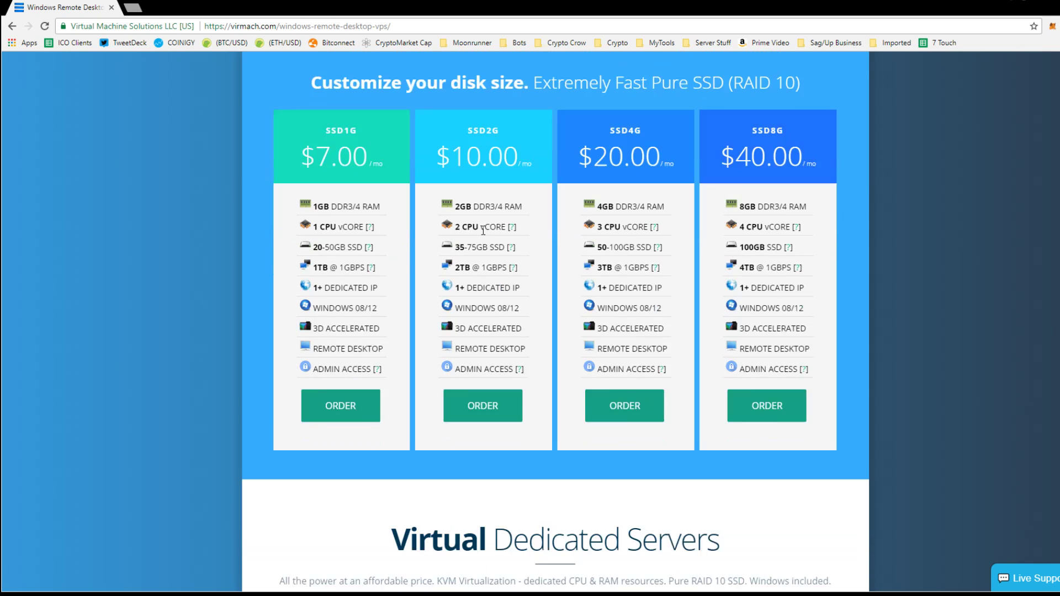
pyautogui.scroll(-2, 482, 225)
pyautogui.scroll(-1, 482, 225)
pyautogui.scroll(3, 482, 231)
pyautogui.scroll(2, 482, 231)
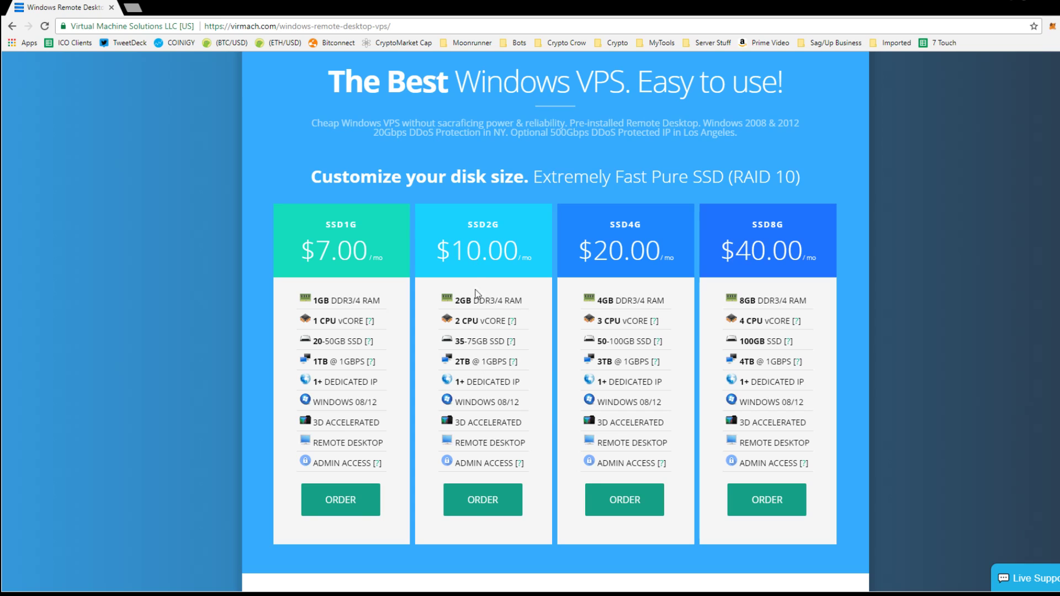
# Start an order for the $10.00 monthly SSD2G plan
pyautogui.click(480, 507)
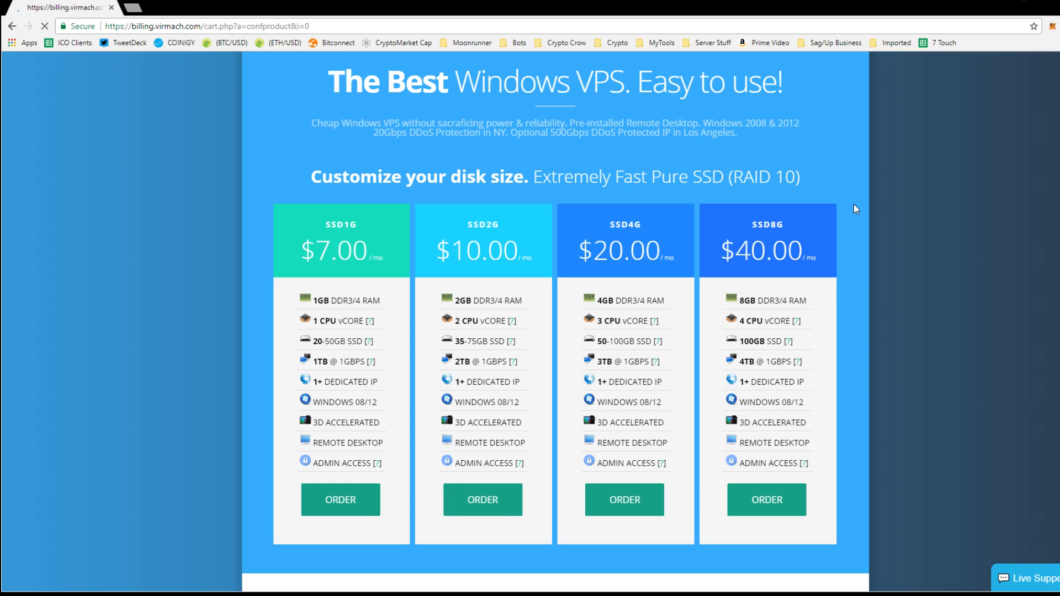
pyautogui.scroll(-2, 932, 196)
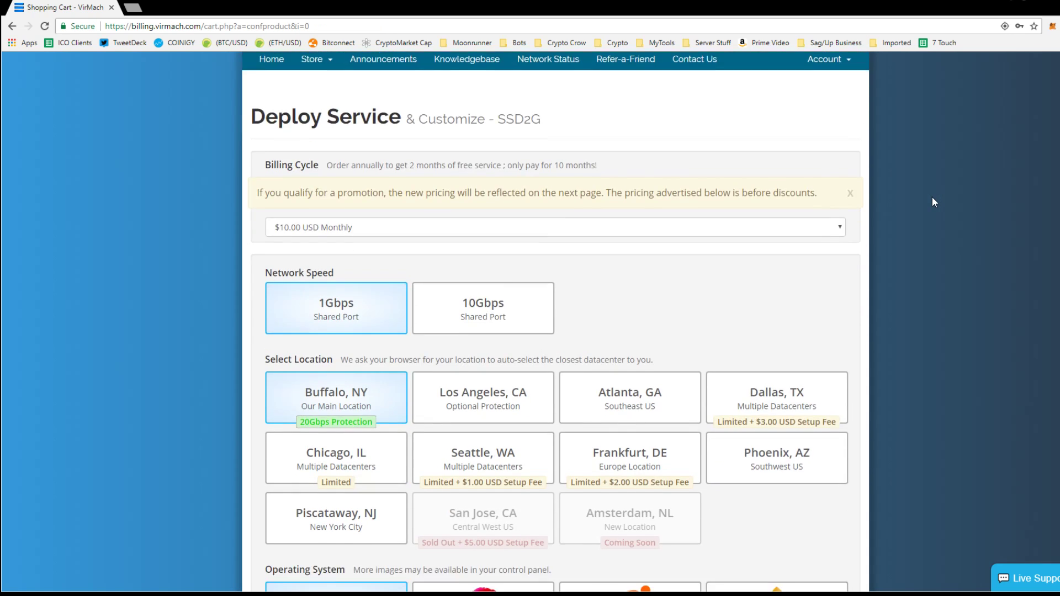
pyautogui.scroll(-2, 932, 196)
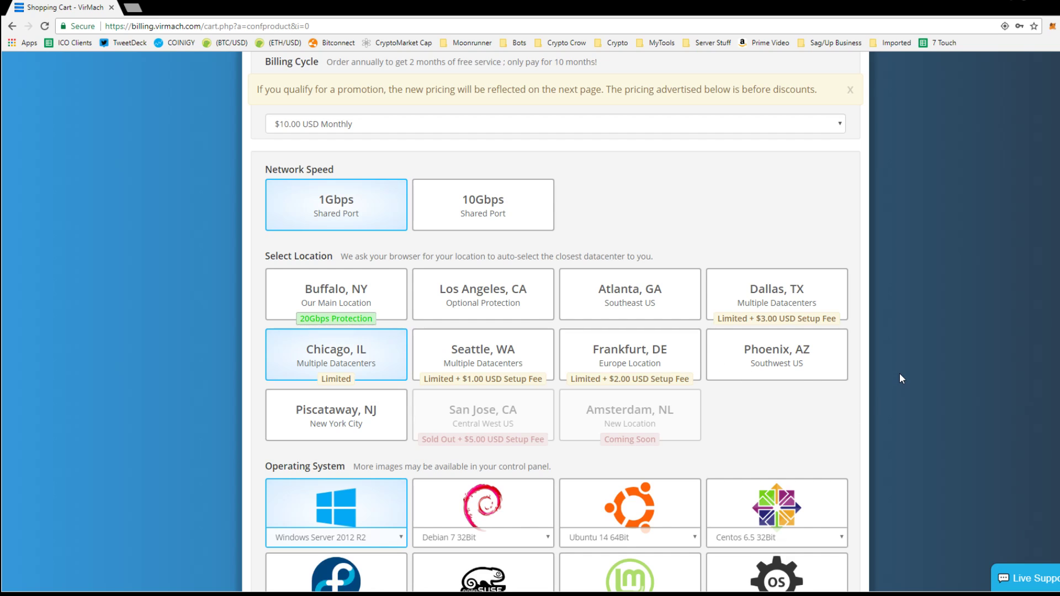
pyautogui.scroll(-3, 900, 372)
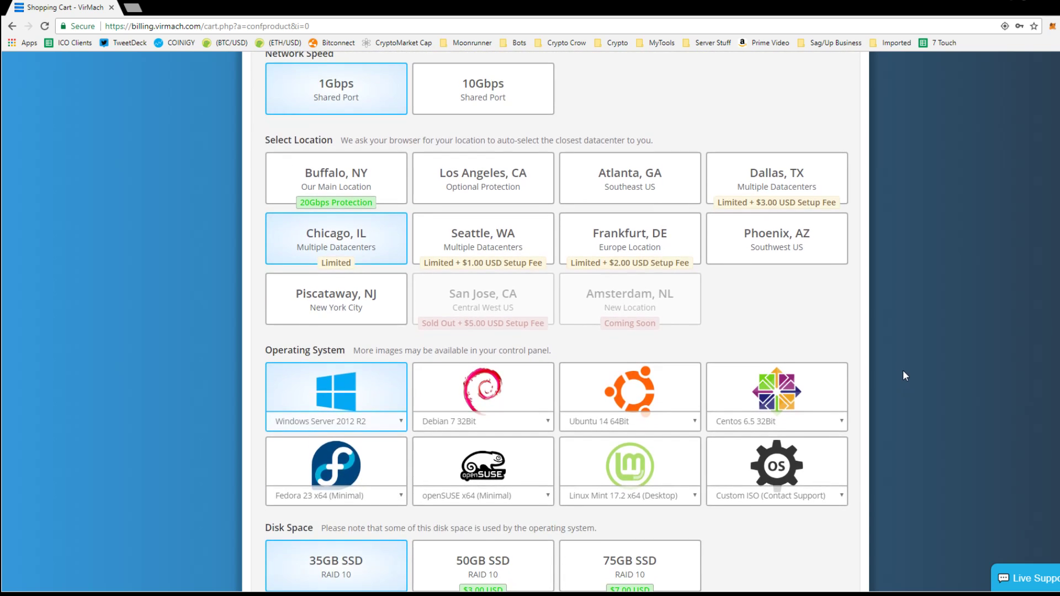
pyautogui.scroll(2, 904, 371)
pyautogui.scroll(2, 904, 370)
pyautogui.scroll(2, 903, 371)
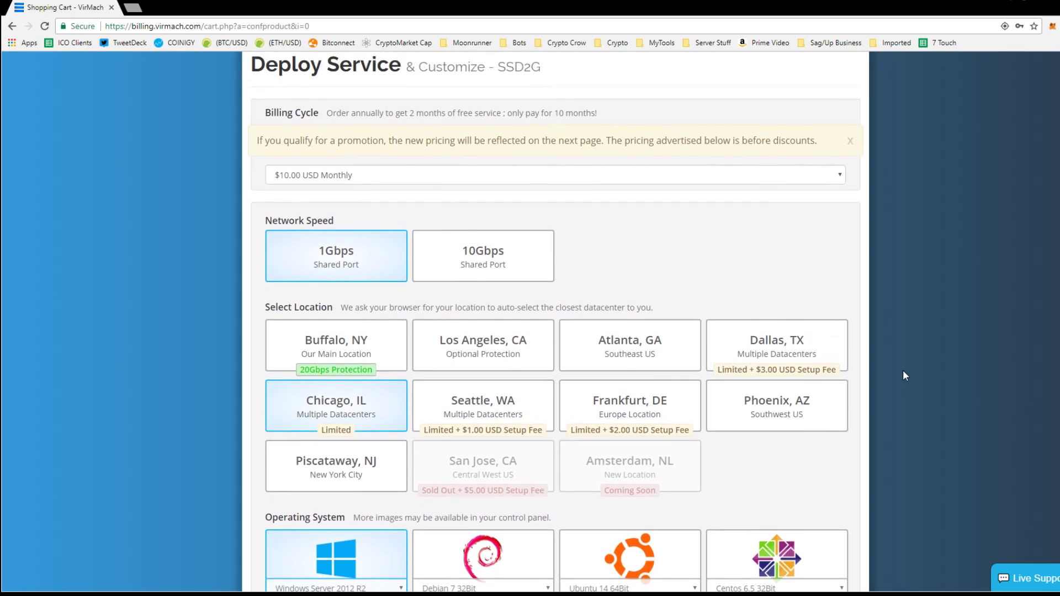
pyautogui.scroll(2, 903, 370)
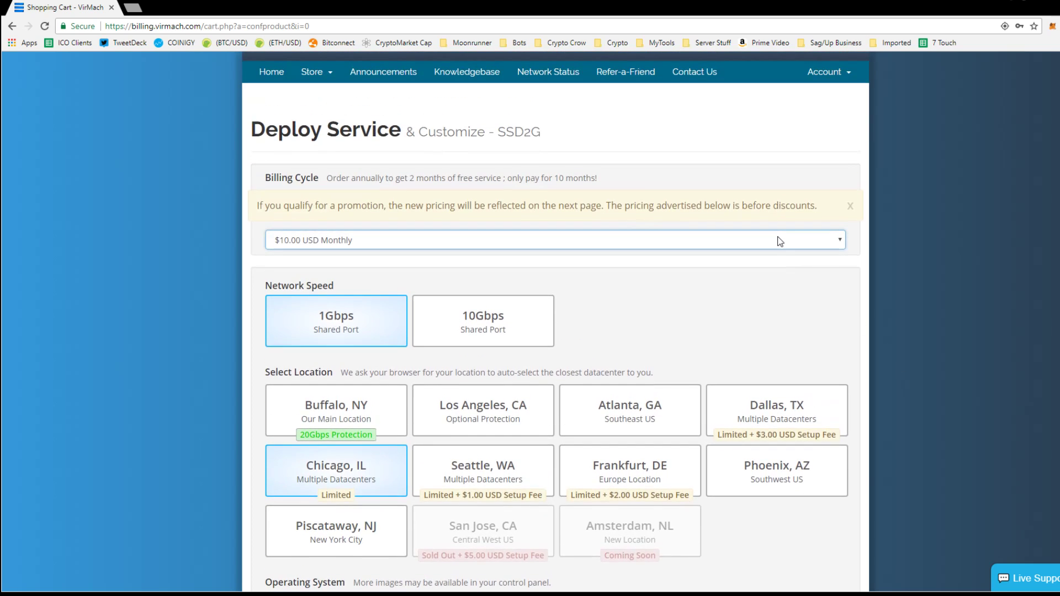
pyautogui.scroll(-5, 927, 330)
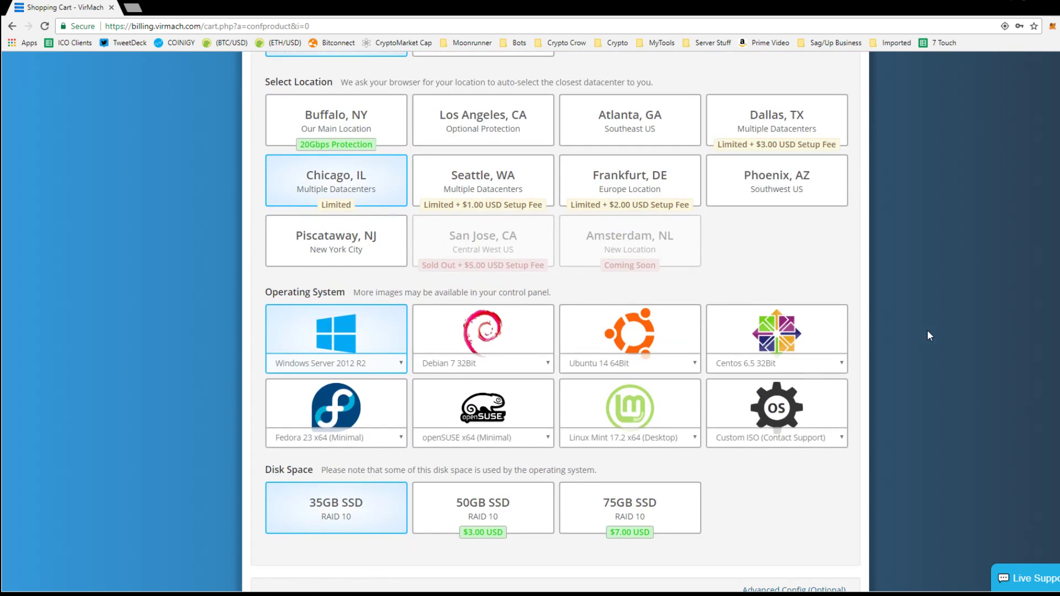
pyautogui.scroll(-5, 926, 330)
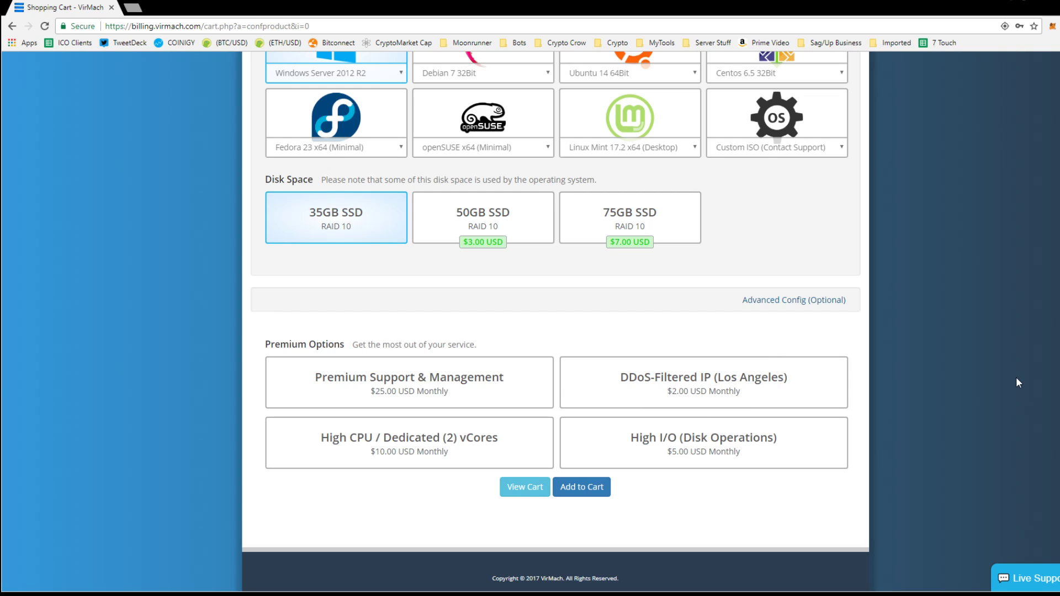
# Choose the 50GB SSD disk option (+$3.00) for the SSD2G server
pyautogui.click(507, 225)
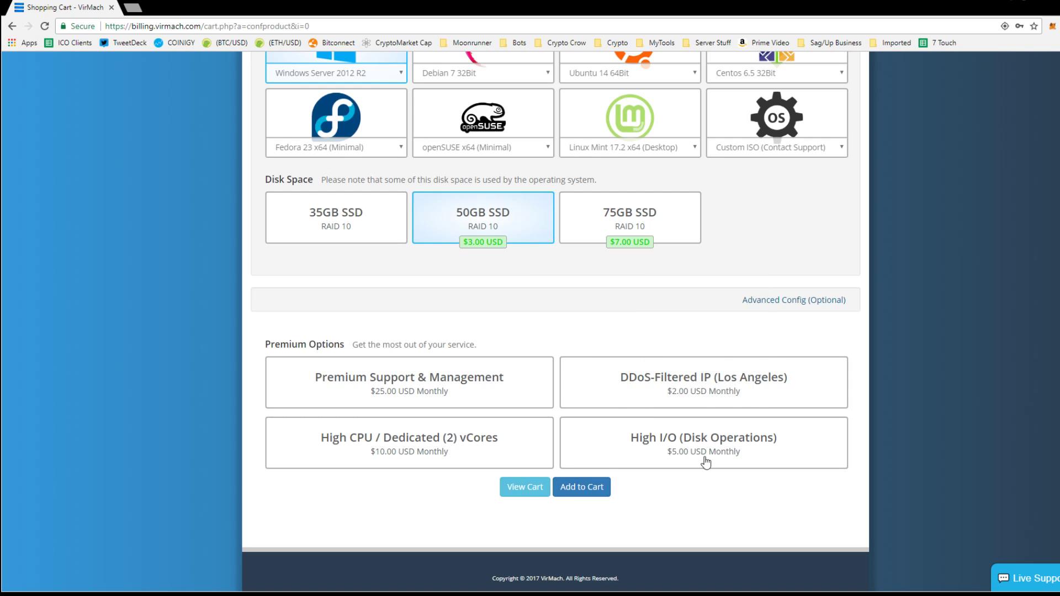
pyautogui.scroll(3, 705, 459)
pyautogui.scroll(3, 912, 248)
pyautogui.scroll(4, 955, 289)
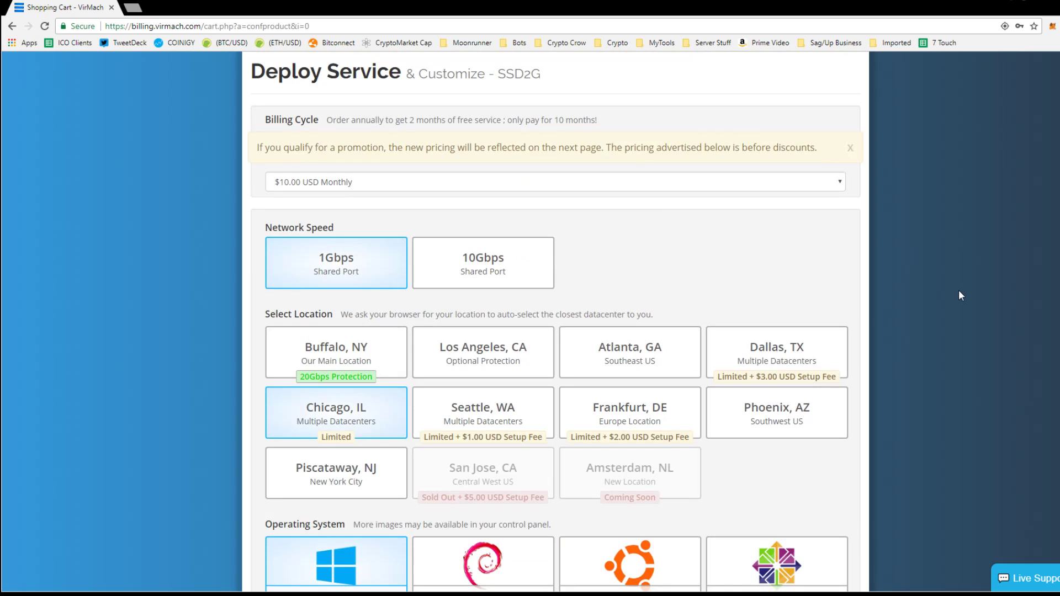
pyautogui.scroll(3, 959, 290)
pyautogui.scroll(1, 958, 289)
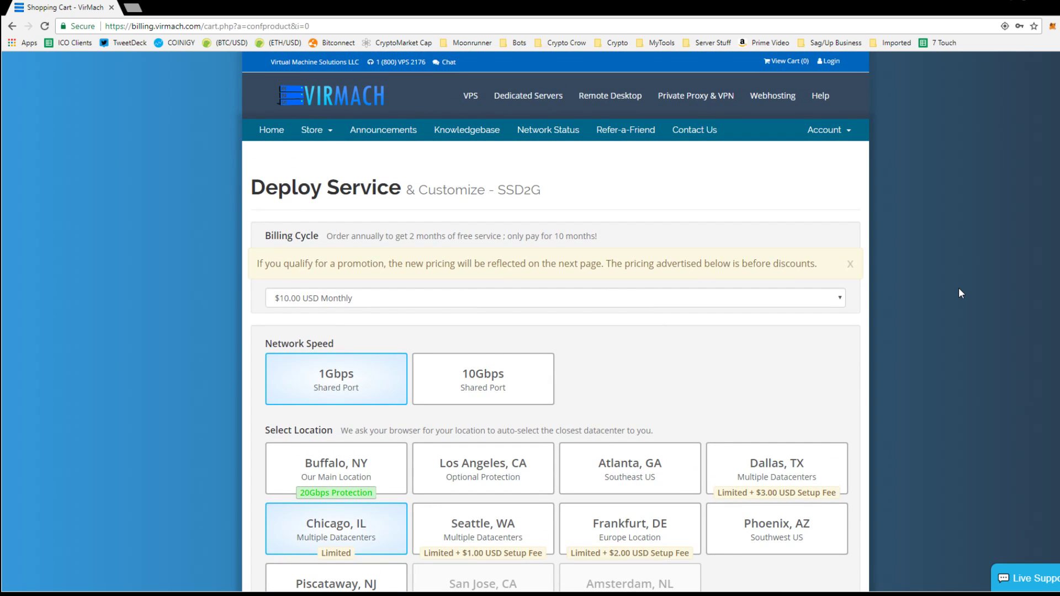
pyautogui.scroll(-4, 959, 287)
pyautogui.scroll(-2, 958, 287)
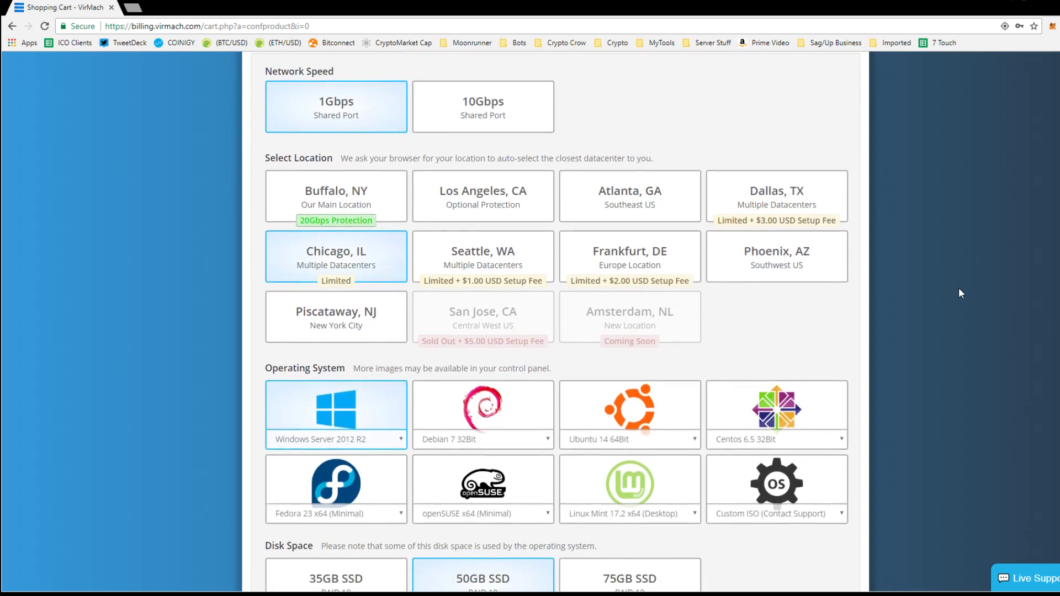
pyautogui.scroll(-4, 959, 287)
pyautogui.scroll(-3, 958, 287)
pyautogui.scroll(-1, 958, 287)
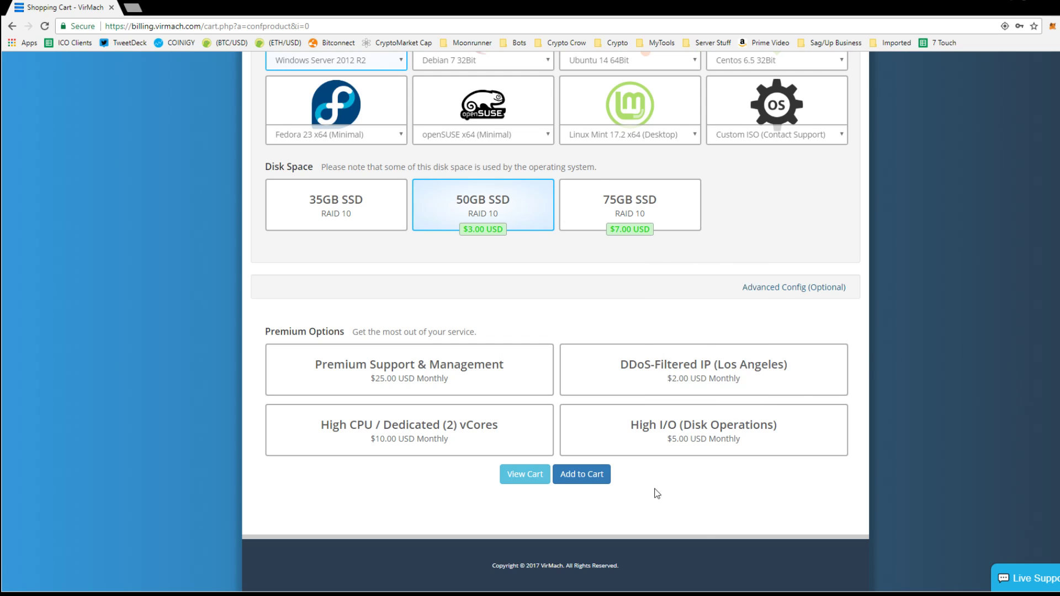
pyautogui.scroll(5, 954, 332)
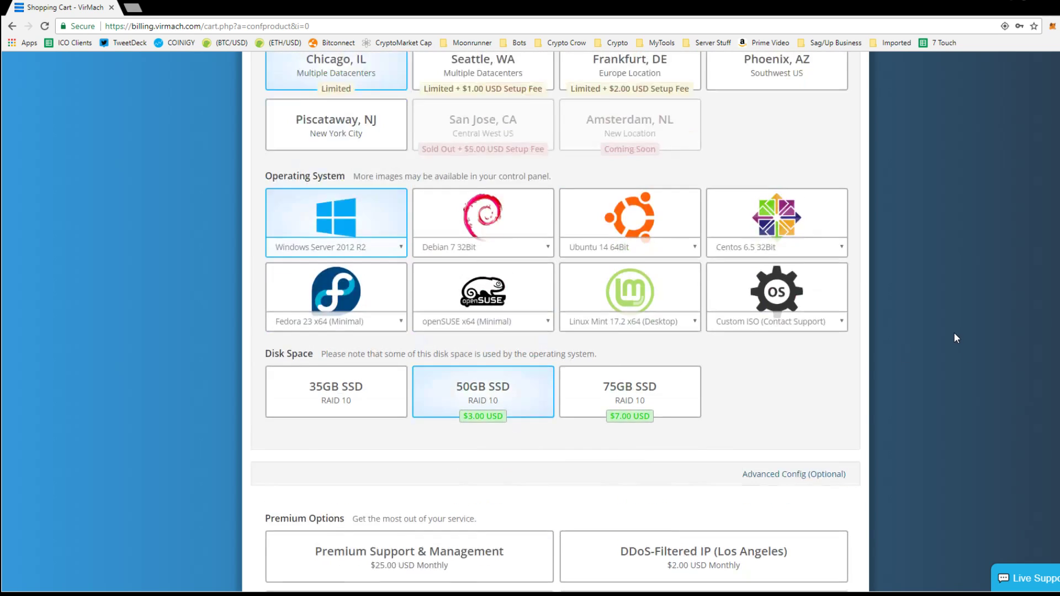
pyautogui.scroll(5, 954, 332)
pyautogui.scroll(4, 955, 331)
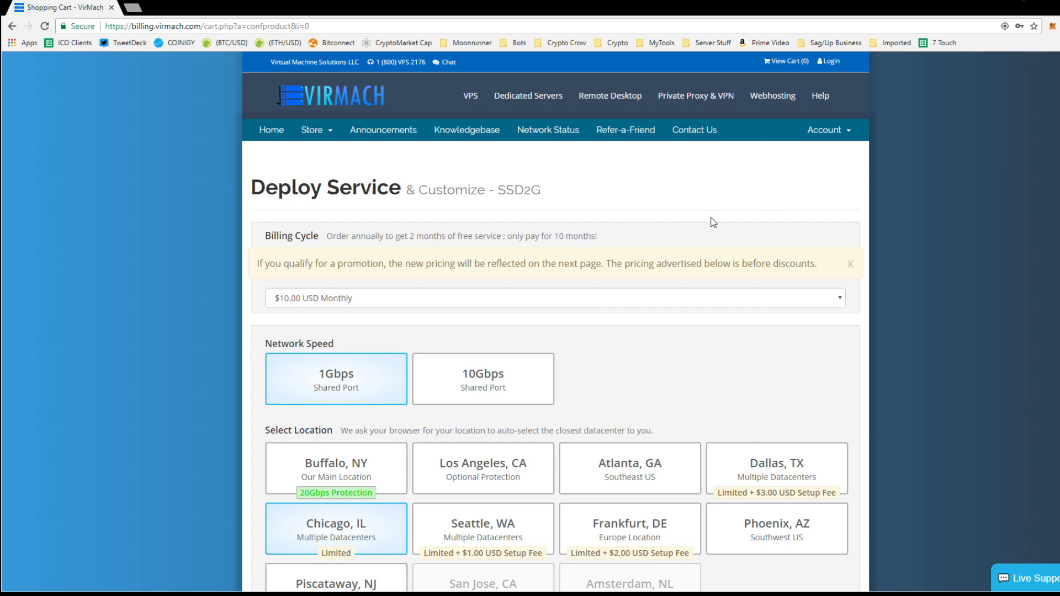
# Sign in to the VirMach account with the saved credentials
pyautogui.click(831, 62)
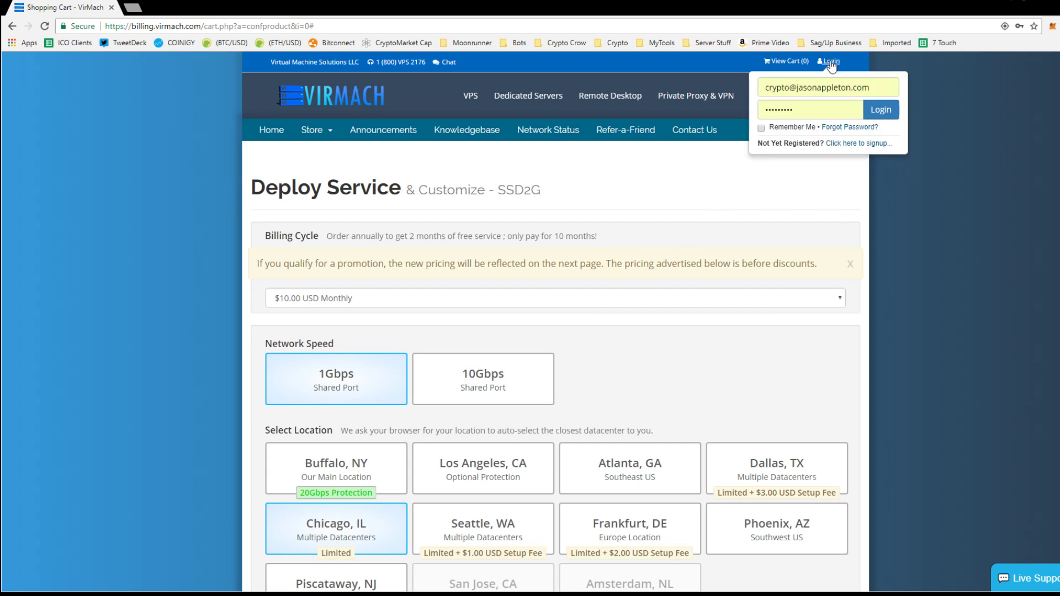
pyautogui.click(880, 109)
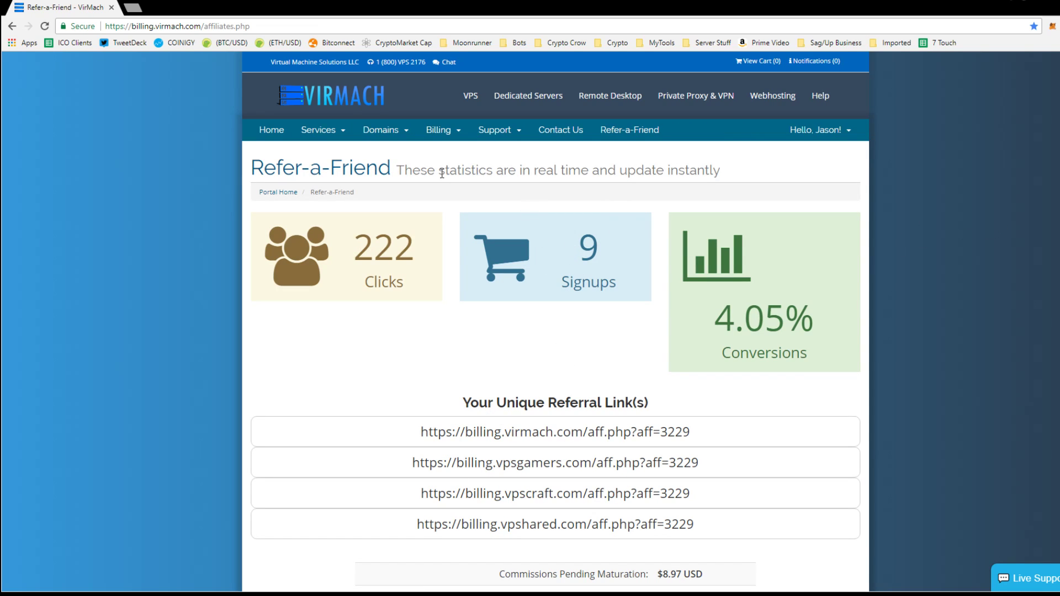
# Go to My Products & Services, where the SSD2G service shows active at $13.00 monthly
pyautogui.click(320, 134)
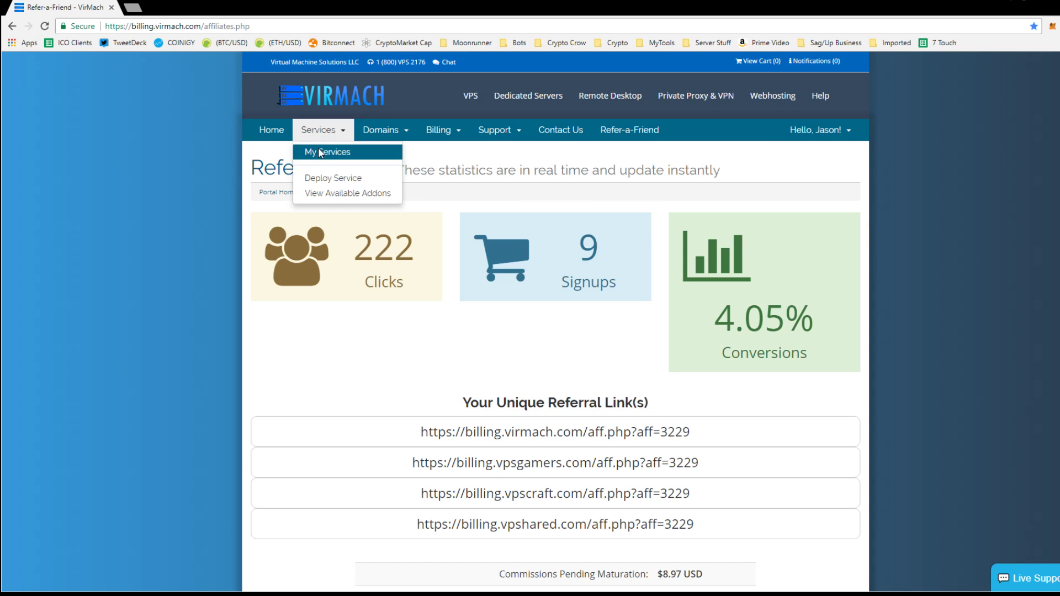
pyautogui.click(326, 153)
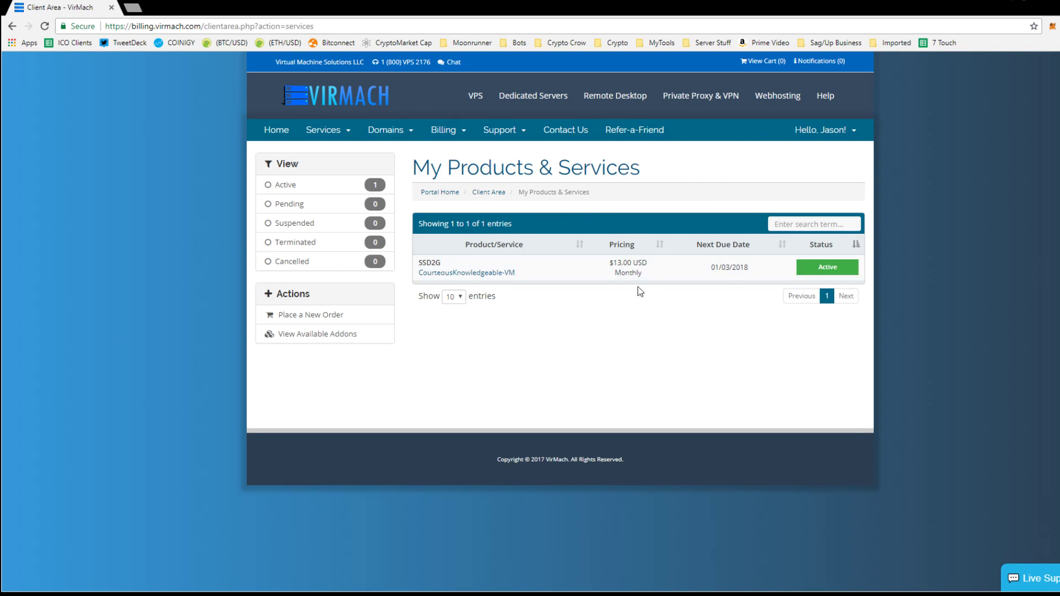
pyautogui.click(325, 129)
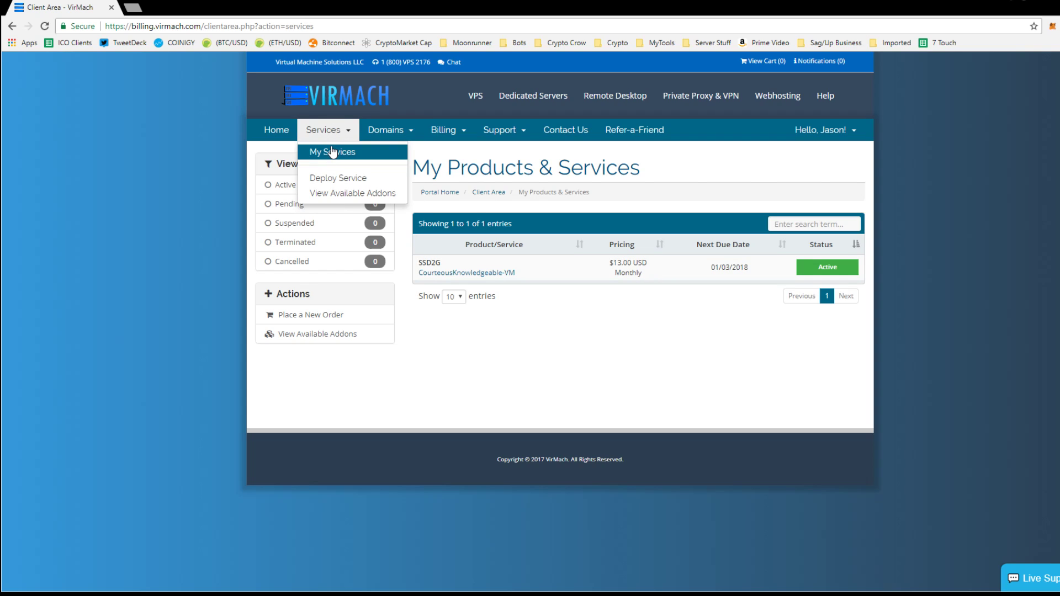
pyautogui.click(555, 367)
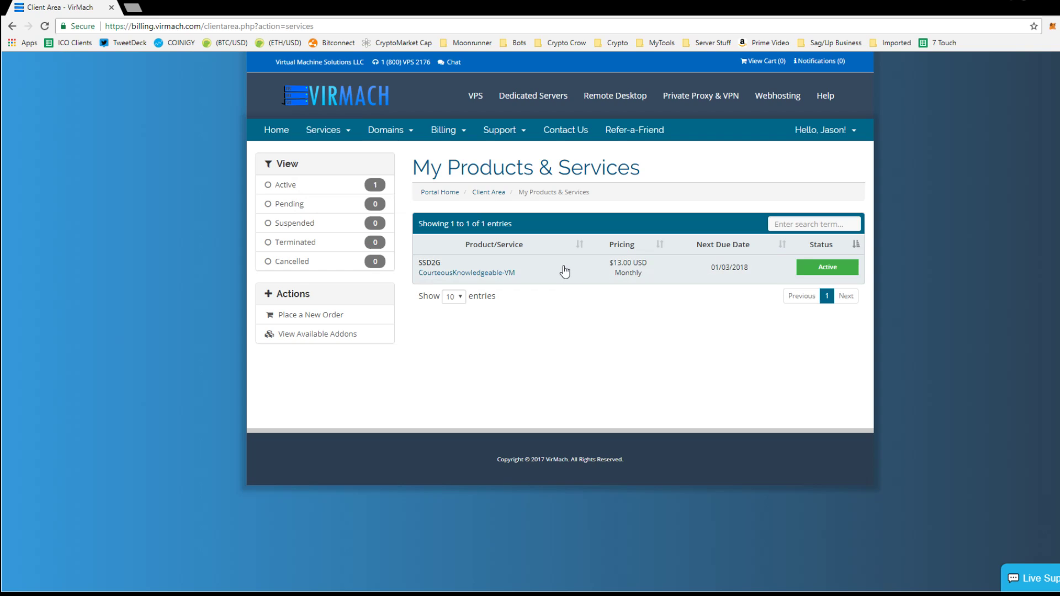
# Open the Manage Product page for the SSD2G / CourteousKnowledgeable-VM server
pyautogui.click(539, 266)
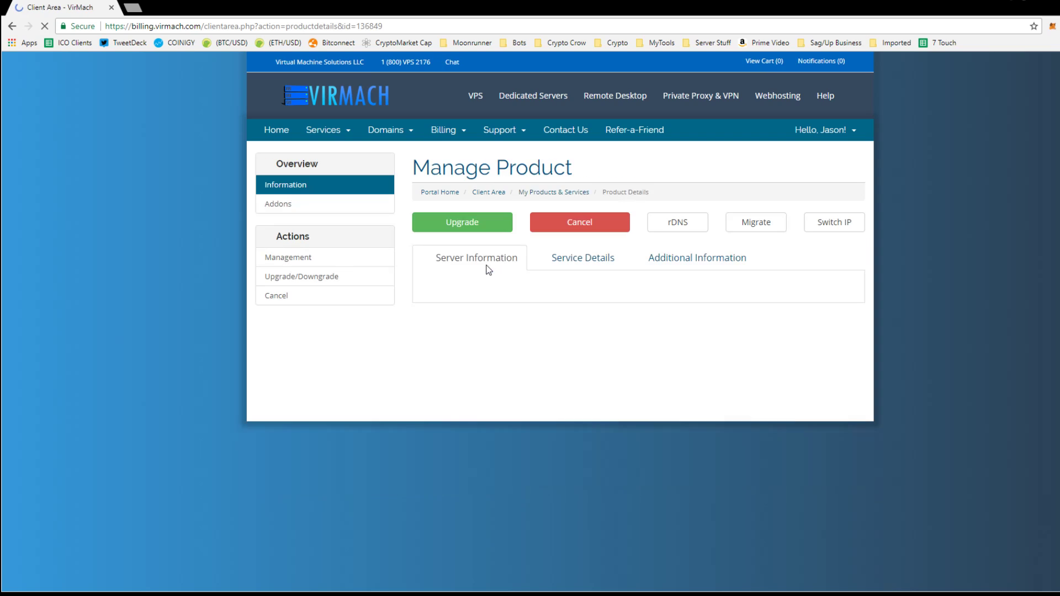
pyautogui.scroll(-2, 881, 300)
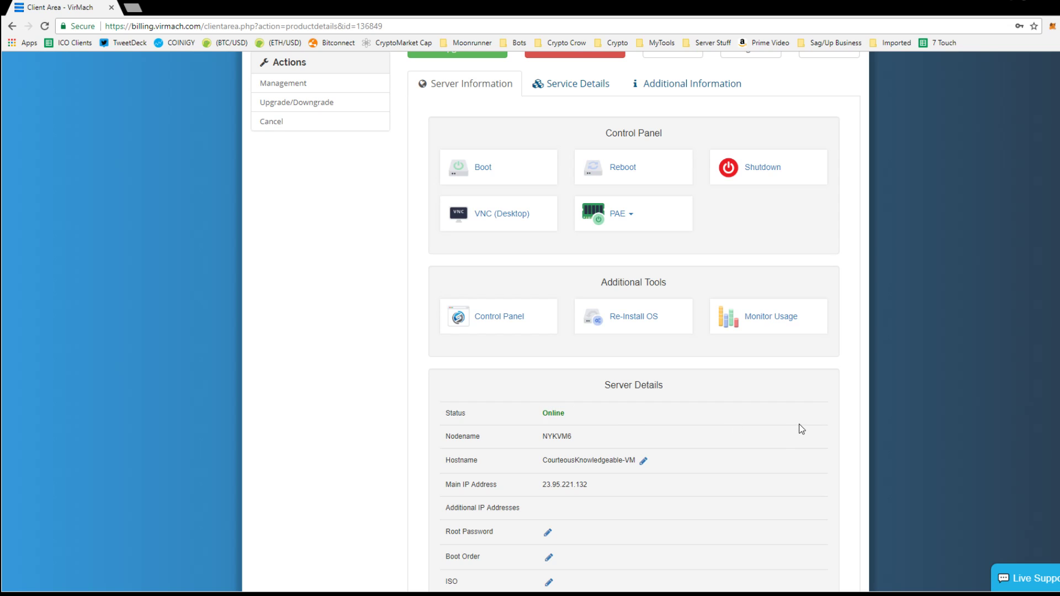
pyautogui.scroll(1, 835, 425)
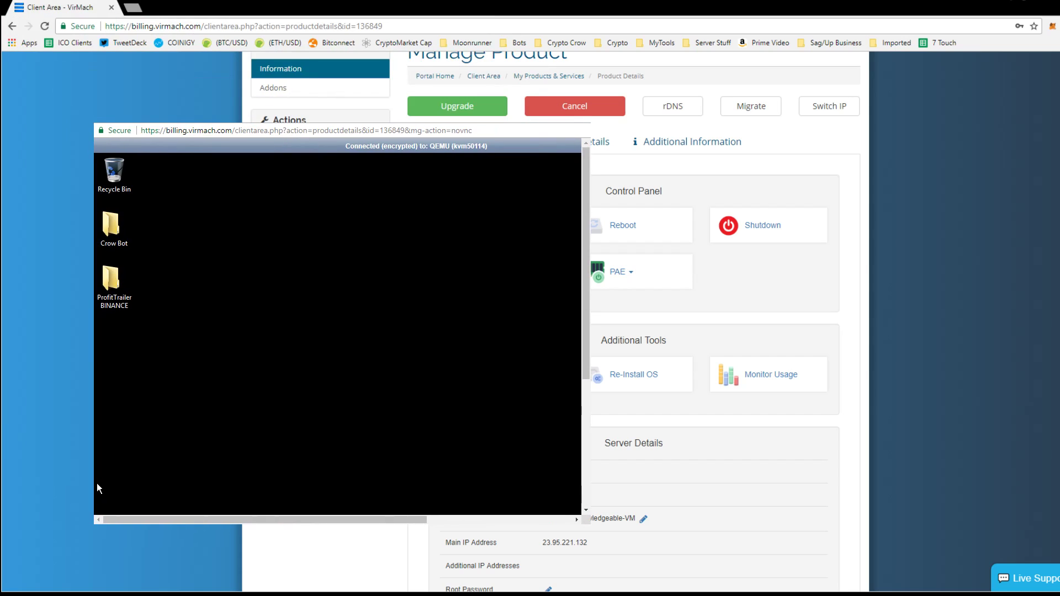
# Position and enlarge the noVNC remote desktop console to fill the right side
pyautogui.moveTo(97, 483)
pyautogui.mouseDown()
pyautogui.moveTo(584, 473)
pyautogui.moveTo(538, 473)
pyautogui.mouseUp()
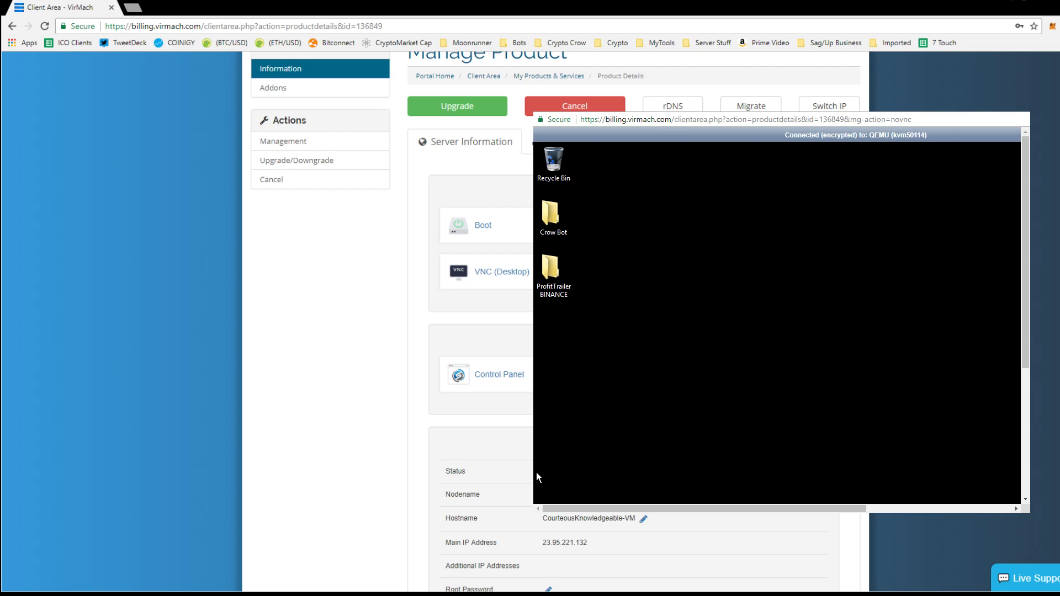
pyautogui.moveTo(536, 472)
pyautogui.mouseDown()
pyautogui.moveTo(415, 501)
pyautogui.moveTo(429, 519)
pyautogui.moveTo(401, 485)
pyautogui.mouseUp()
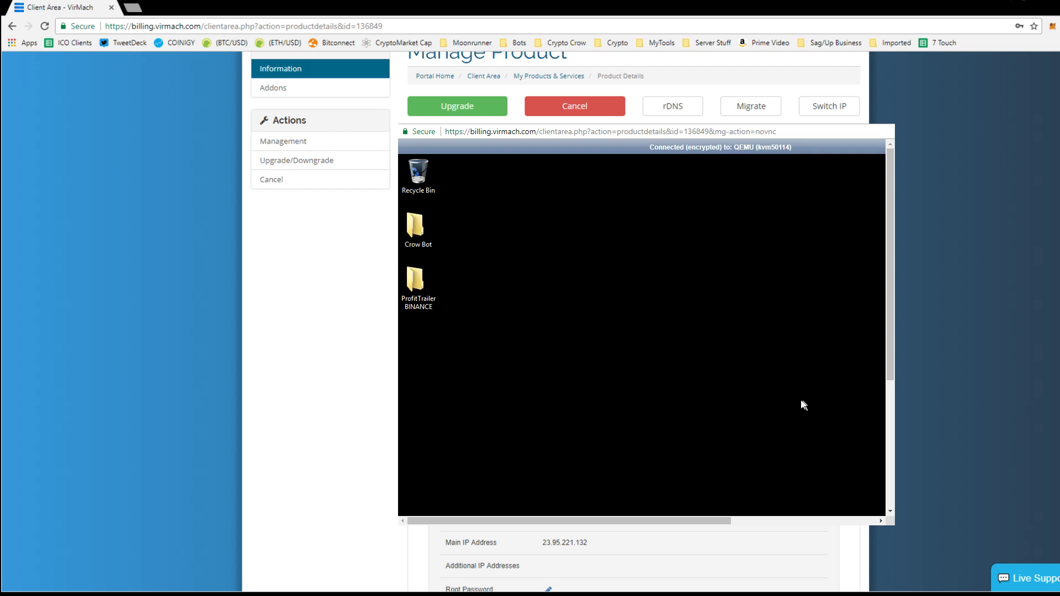
pyautogui.moveTo(891, 519); pyautogui.dragTo(893, 497)
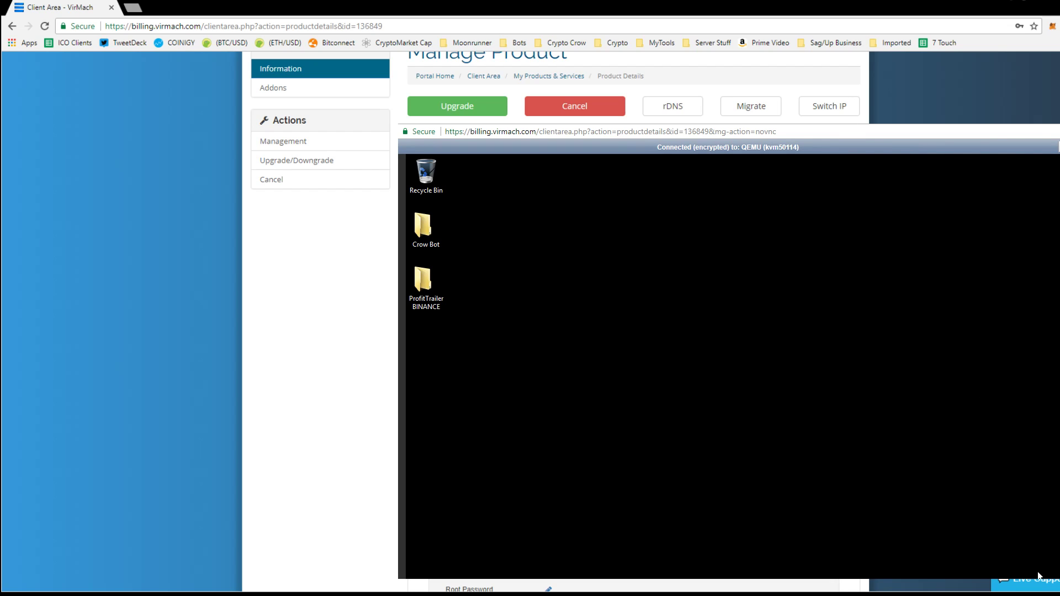
pyautogui.moveTo(1039, 575); pyautogui.dragTo(1059, 593)
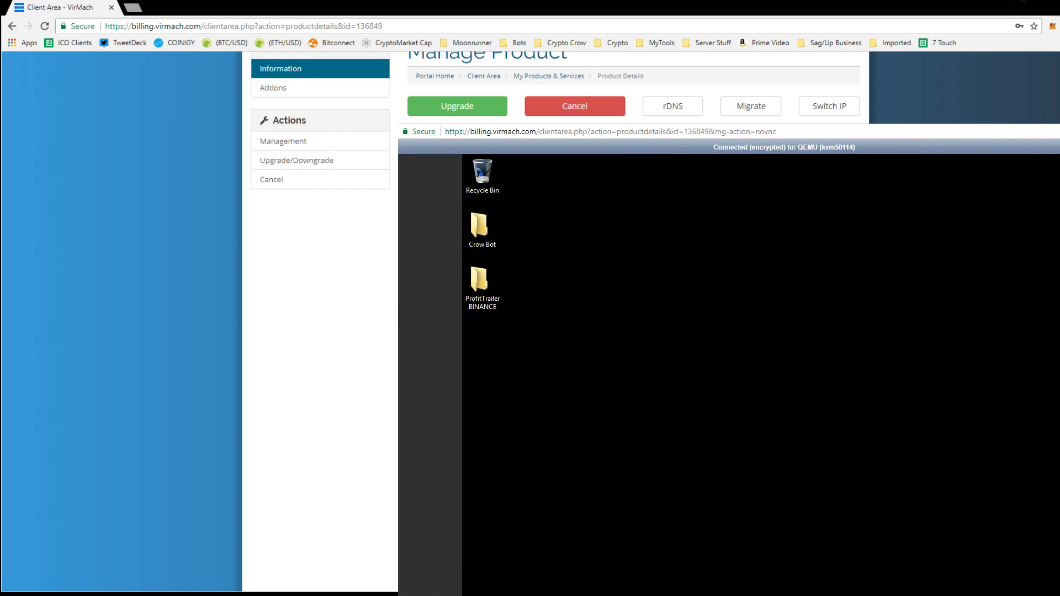
pyautogui.scroll(-1, 729, 331)
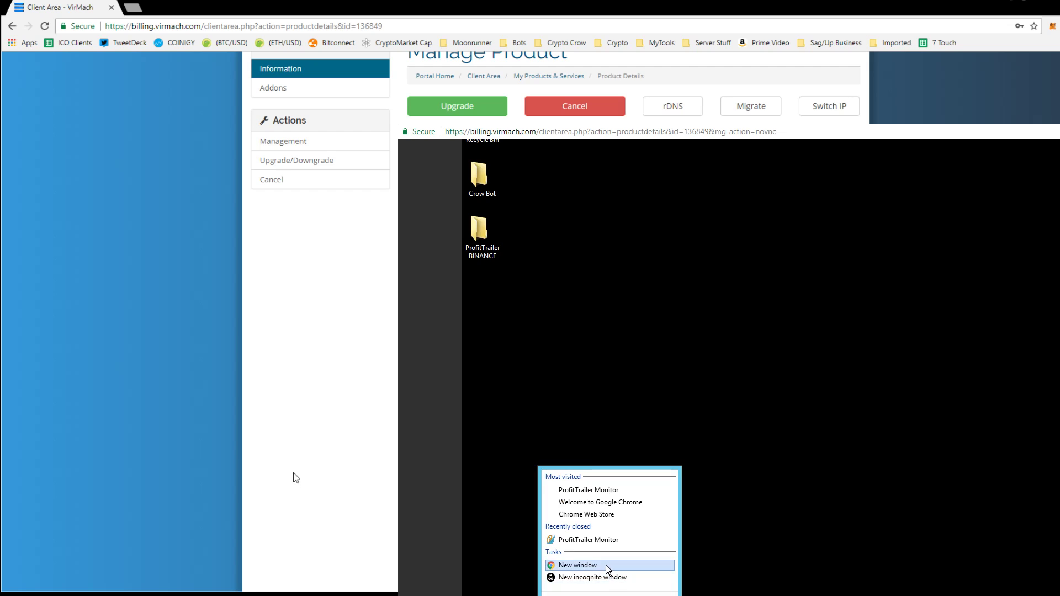
# In a new remote Chrome window, Google 'java' and reach the Download Free Java Software page
pyautogui.click(605, 566)
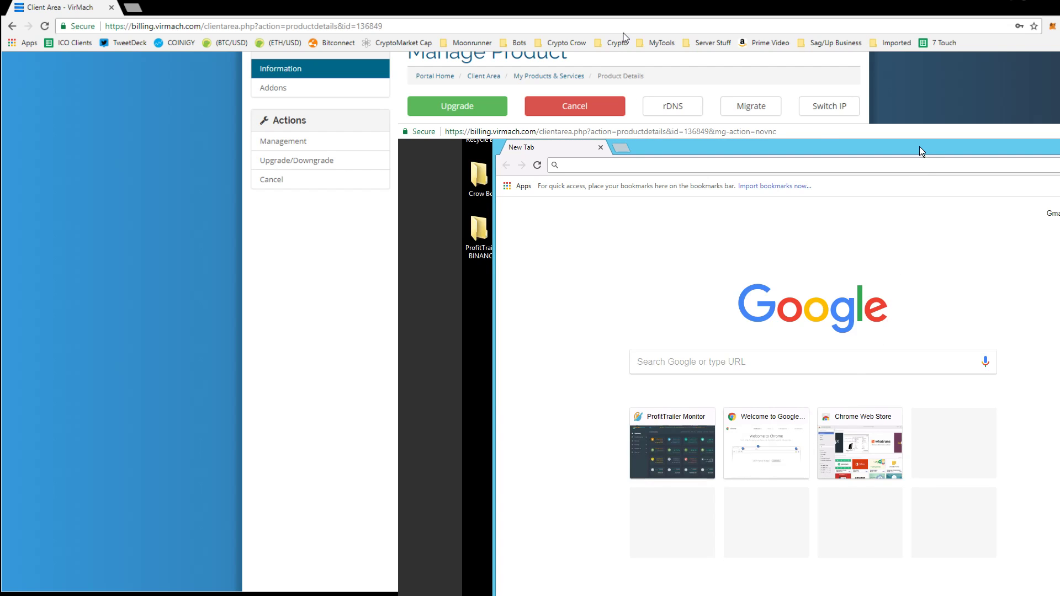
pyautogui.click(869, 361)
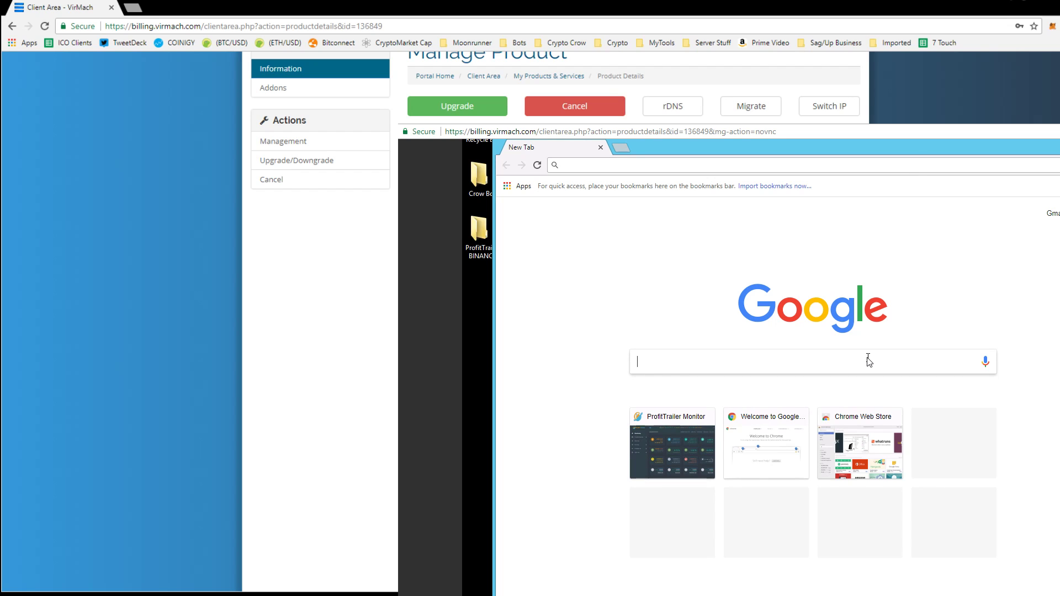
pyautogui.write('java')
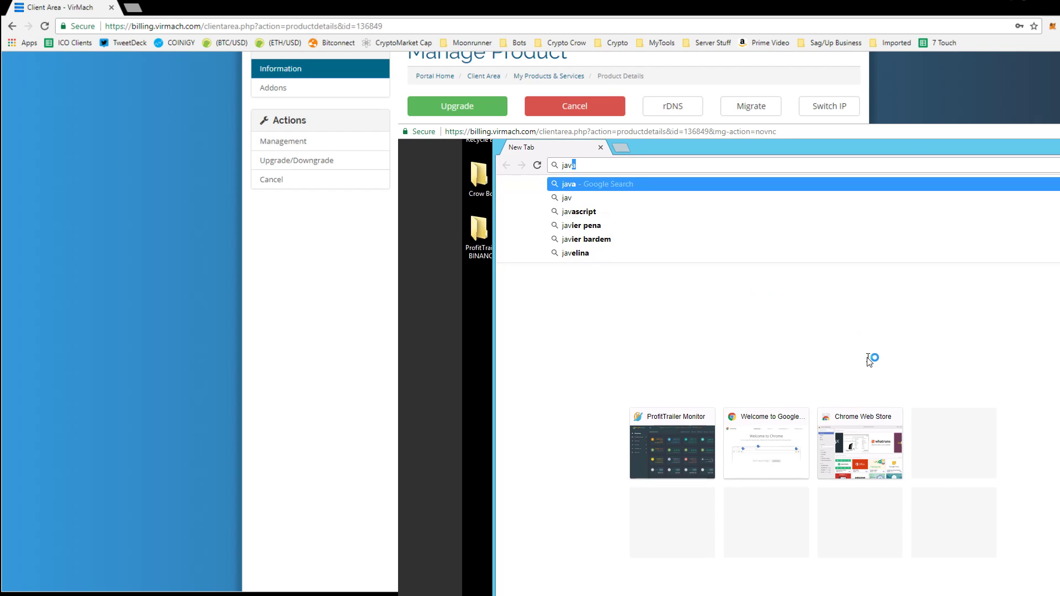
pyautogui.press('Return')
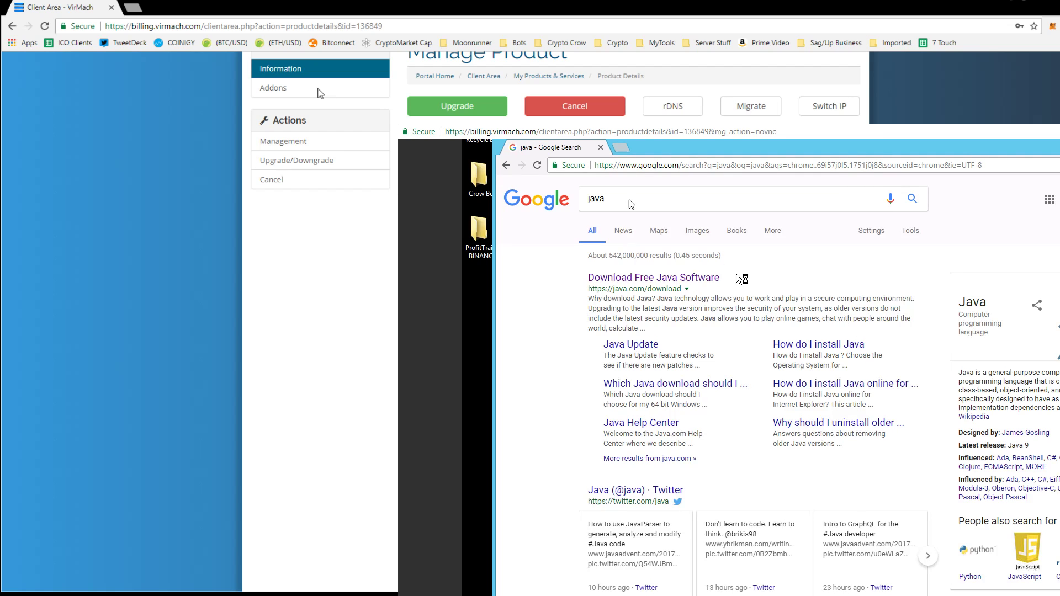
pyautogui.click(665, 279)
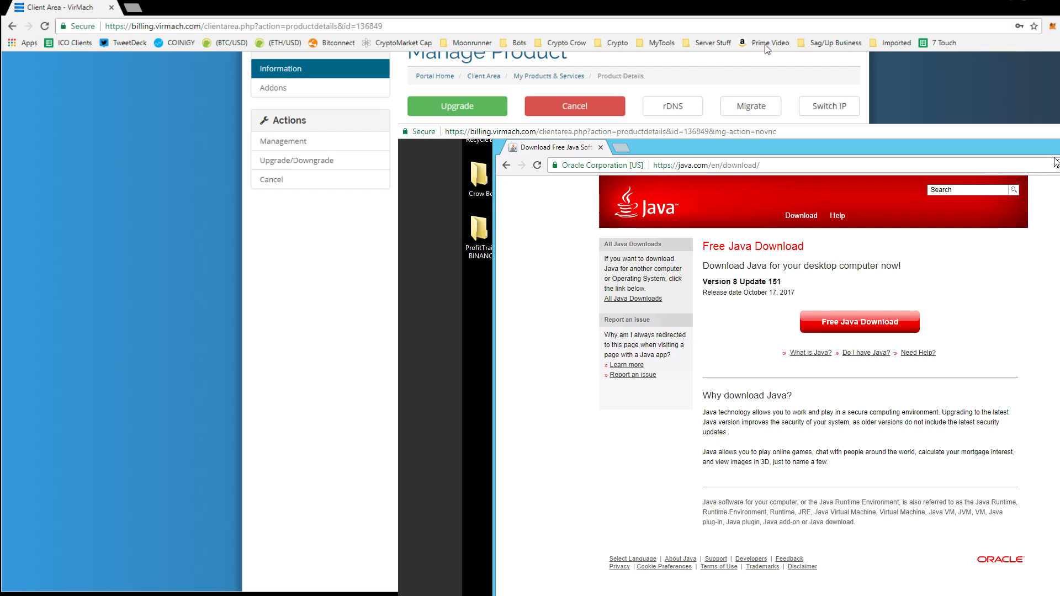
# Nudge the remote Java browser window slightly down before leaving the console
pyautogui.moveTo(1045, 166); pyautogui.dragTo(1052, 195)
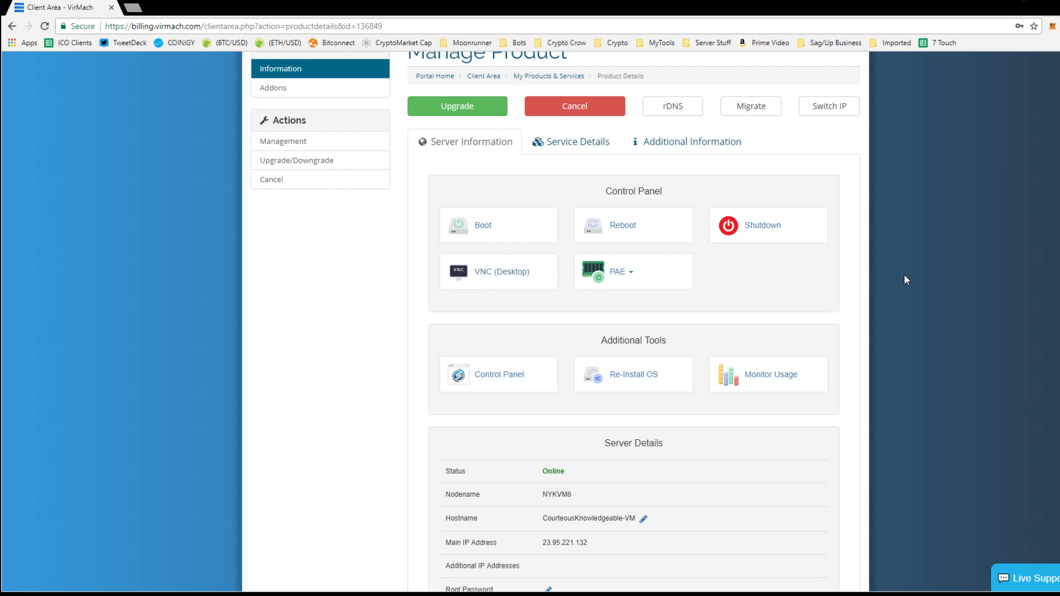
pyautogui.scroll(-1, 903, 274)
pyautogui.scroll(5, 904, 275)
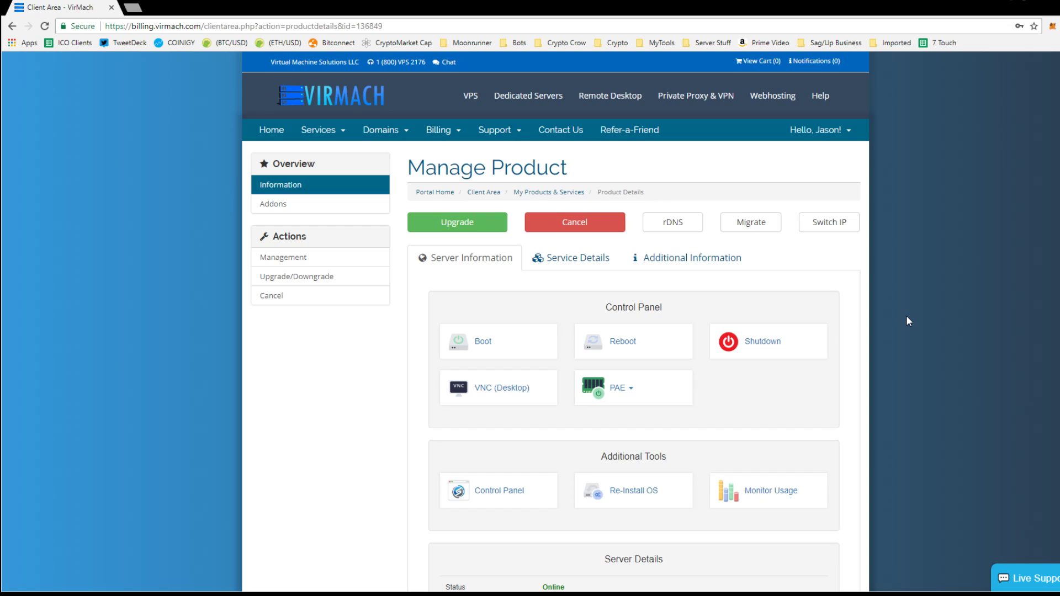
pyautogui.scroll(-1, 906, 316)
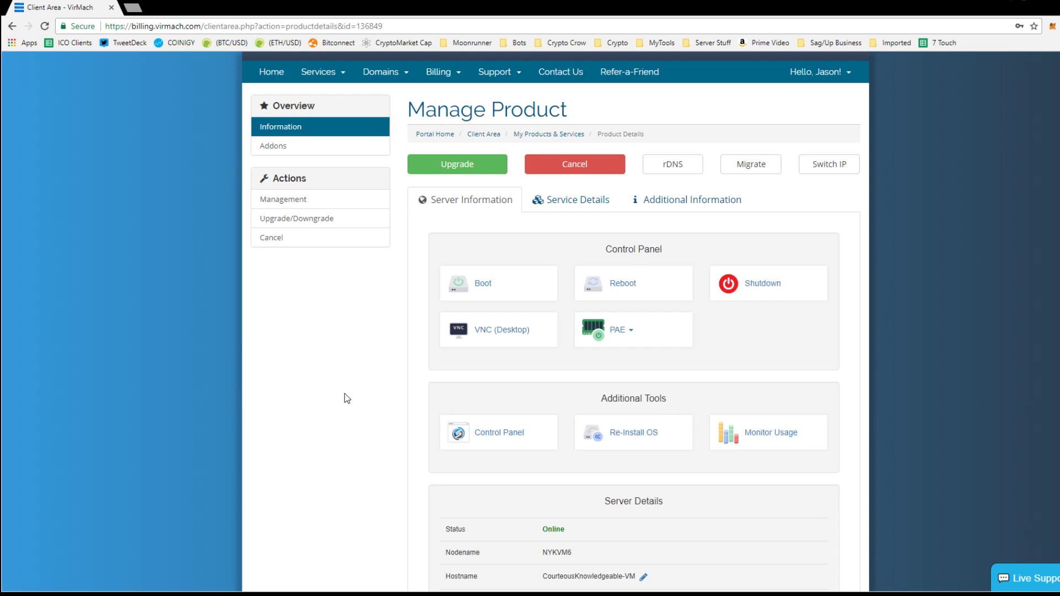
pyautogui.scroll(1, 344, 392)
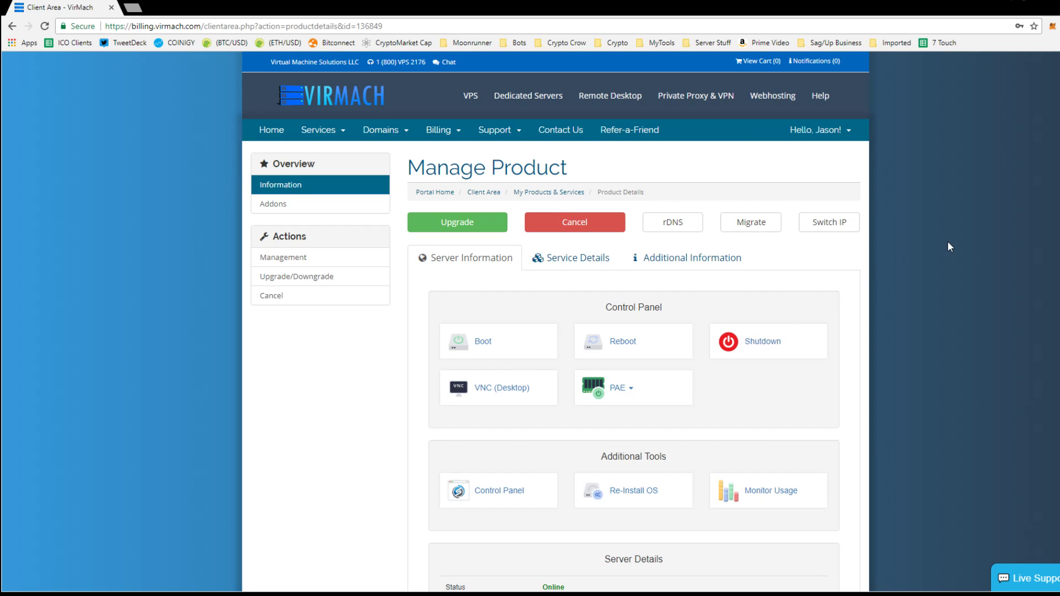
pyautogui.scroll(-1, 947, 241)
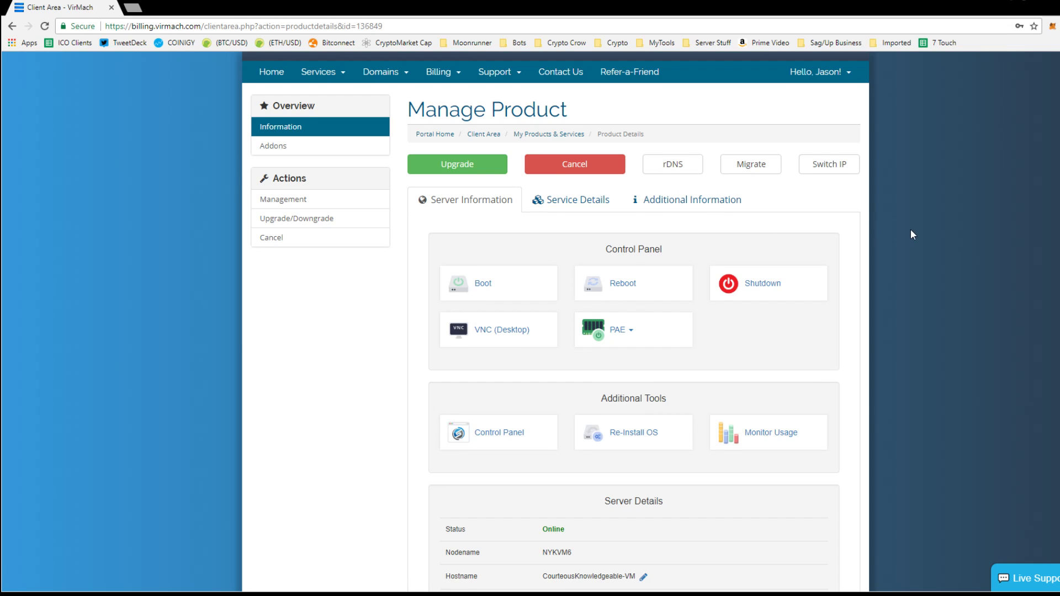
pyautogui.scroll(-5, 910, 230)
pyautogui.scroll(-3, 911, 229)
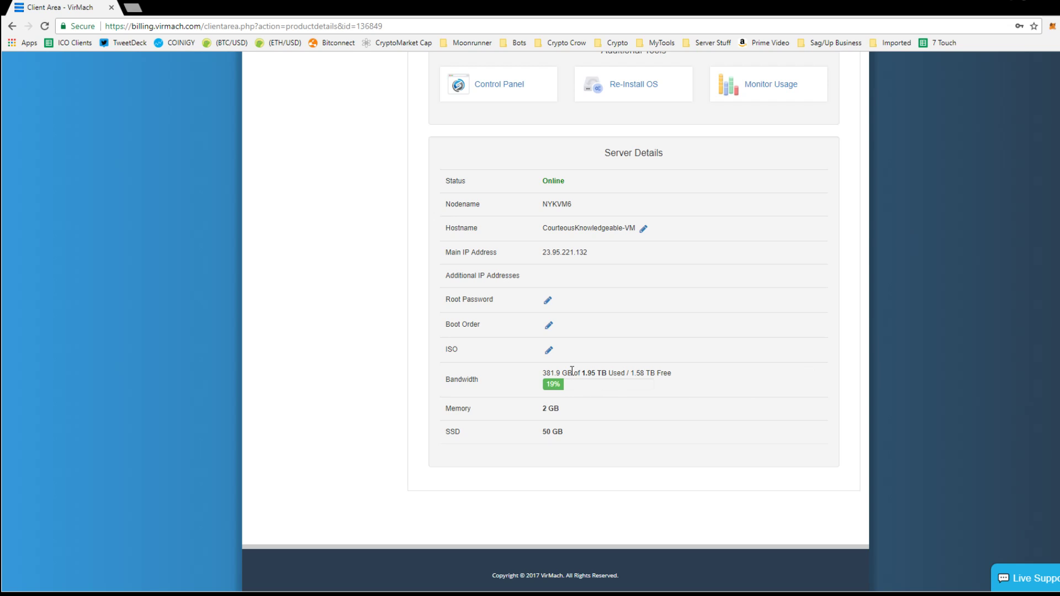
pyautogui.moveTo(571, 373); pyautogui.dragTo(544, 373)
pyautogui.click(611, 398)
pyautogui.moveTo(582, 374); pyautogui.dragTo(600, 374)
pyautogui.click(740, 388)
pyautogui.scroll(3, 741, 386)
pyautogui.scroll(2, 741, 386)
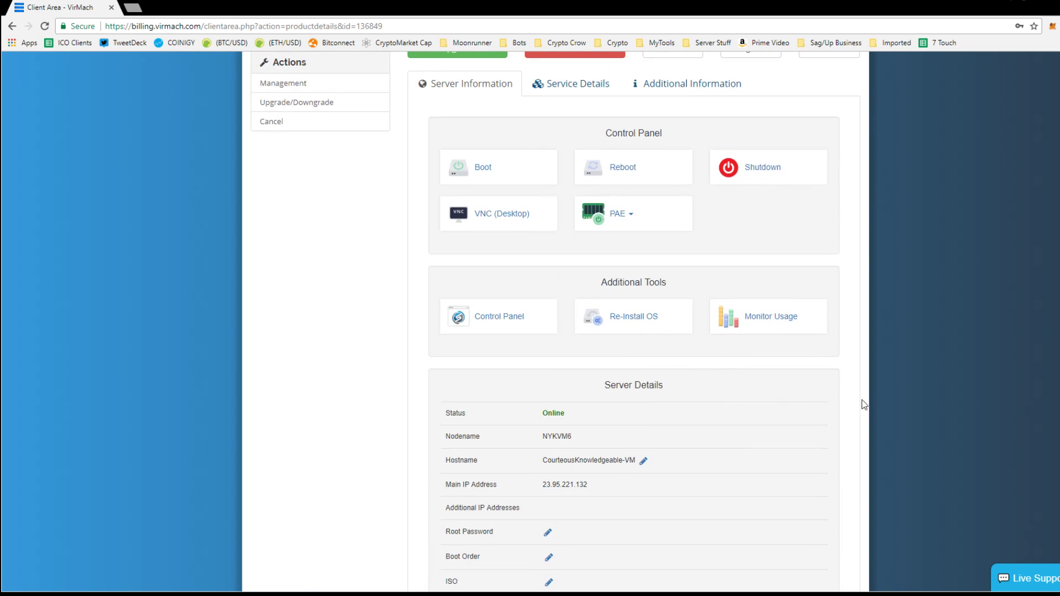
pyautogui.scroll(4, 893, 390)
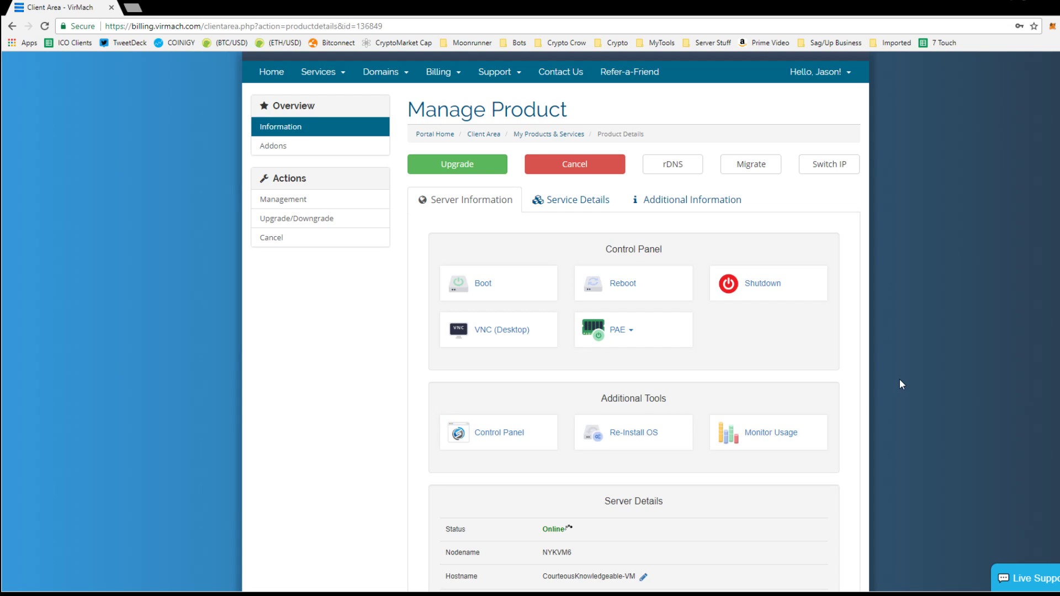
pyautogui.scroll(-2, 900, 308)
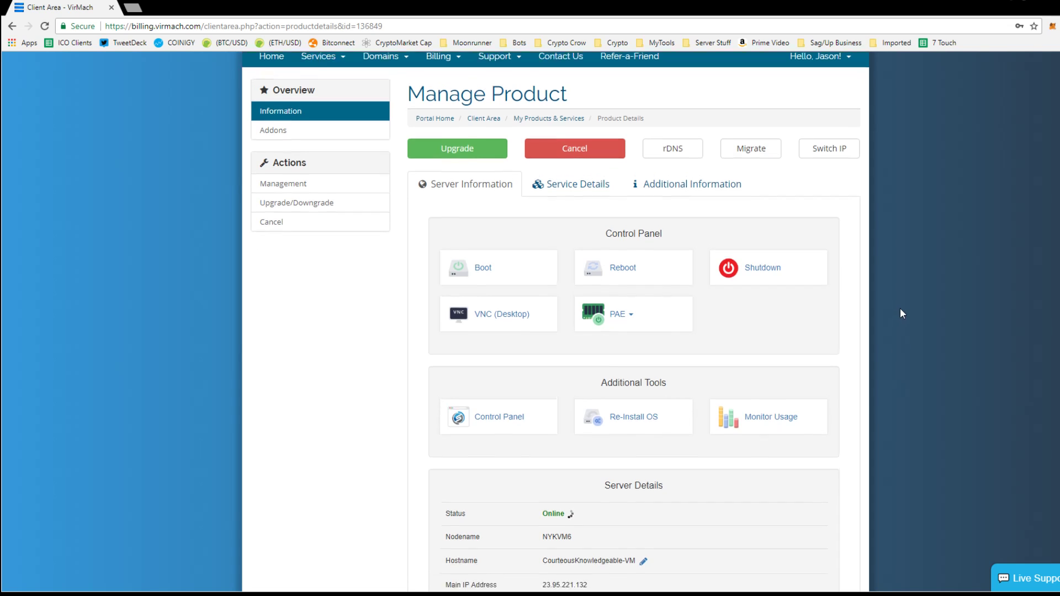
pyautogui.scroll(-2, 900, 308)
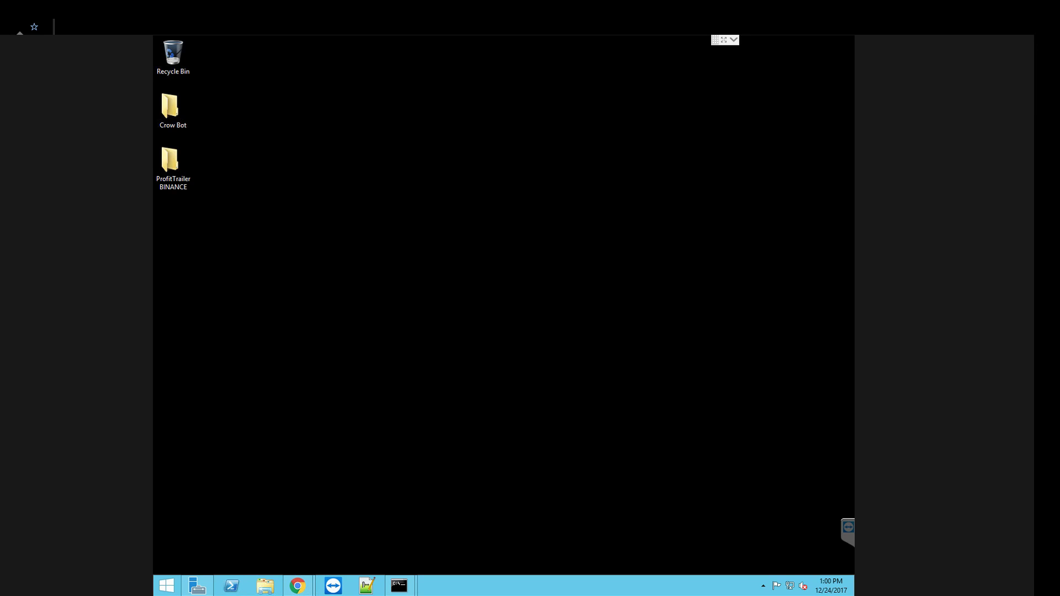
pyautogui.moveTo(297, 586)
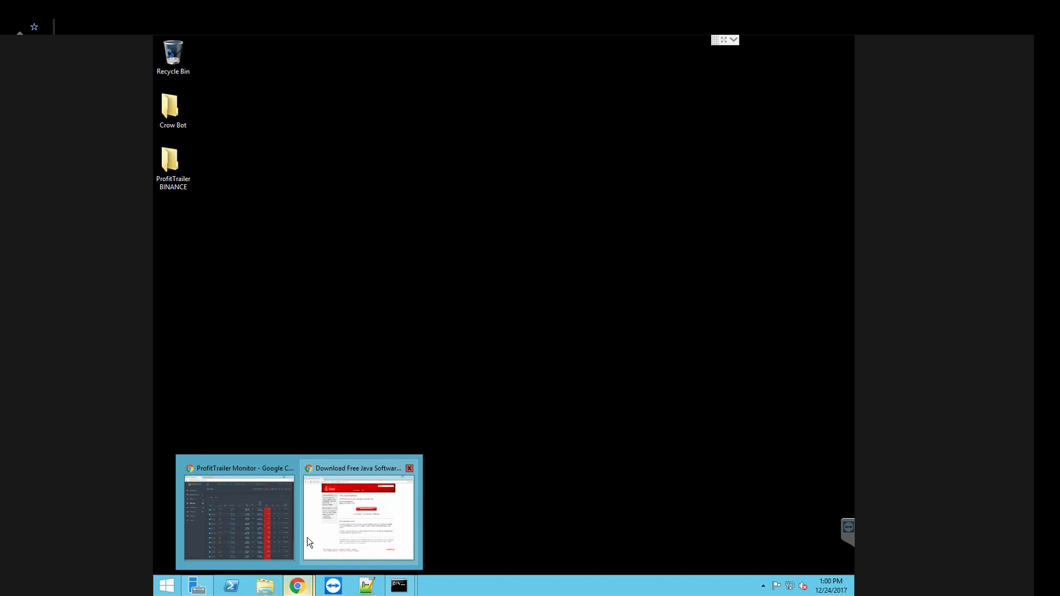
# Close the Java download Chrome window from its taskbar thumbnail
pyautogui.click(409, 468)
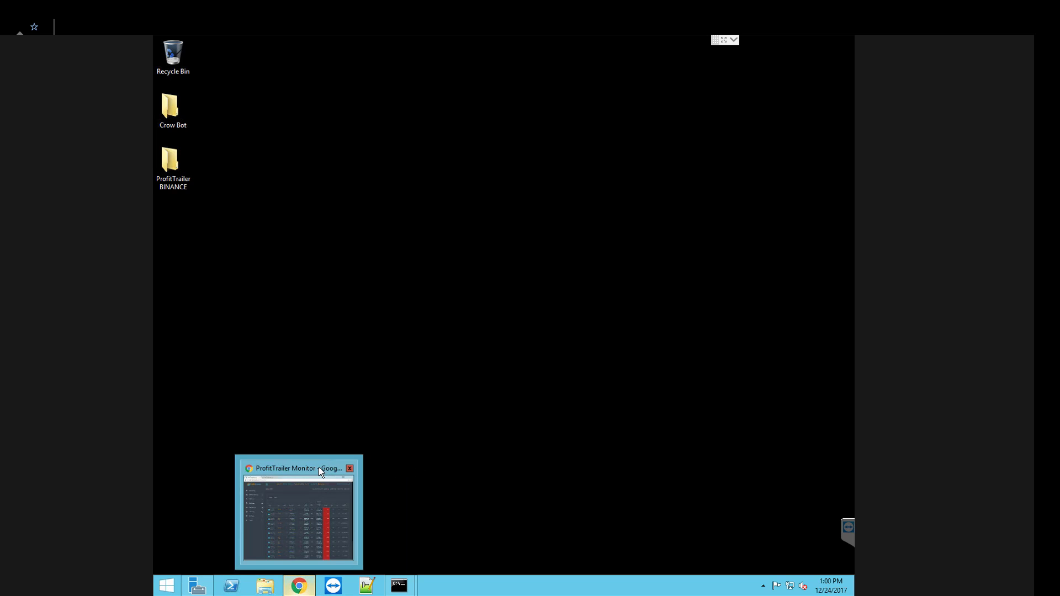
# Restore ProfitTrailer Monitor and show the Bittrex BTC bot's Monitoring dashboard (1.75297329 BTC)
pyautogui.click(318, 467)
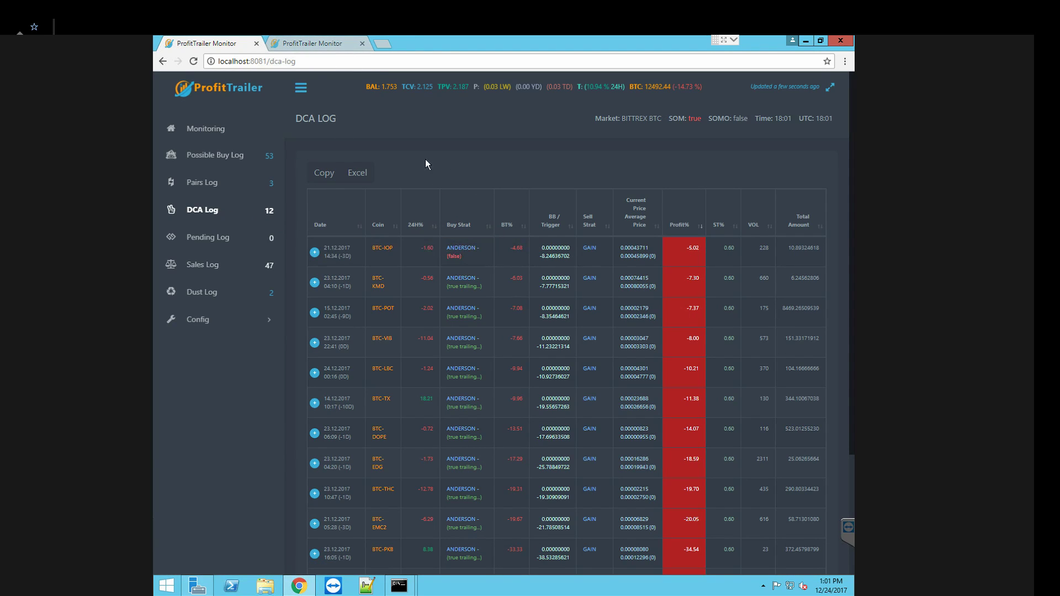
pyautogui.click(205, 129)
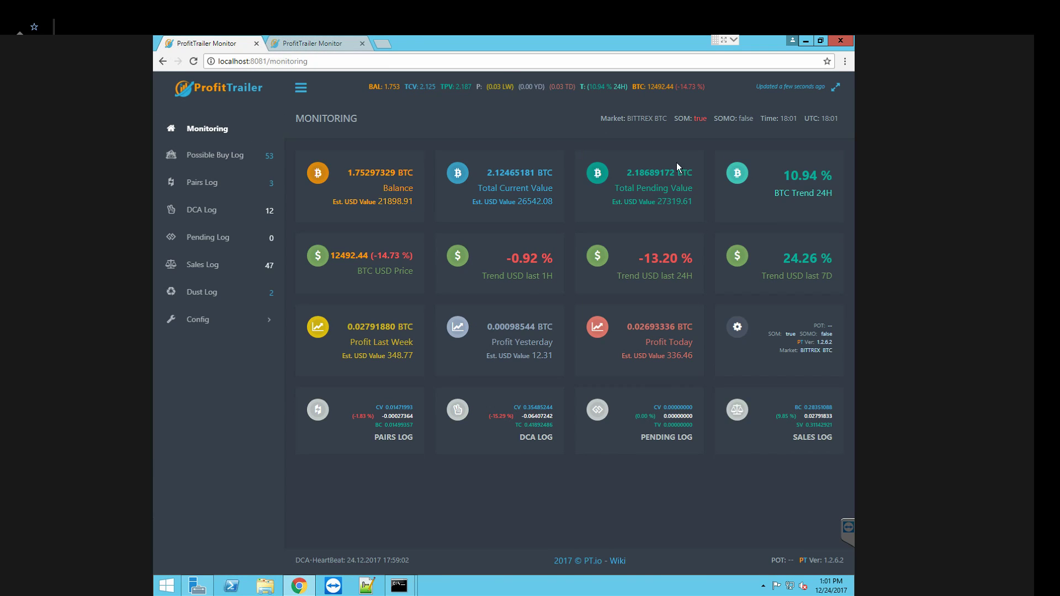
# Review the Binance USDT bot's dashboard (915.94 USDT balance), glancing at the Bittrex BTC bot between
pyautogui.click(336, 48)
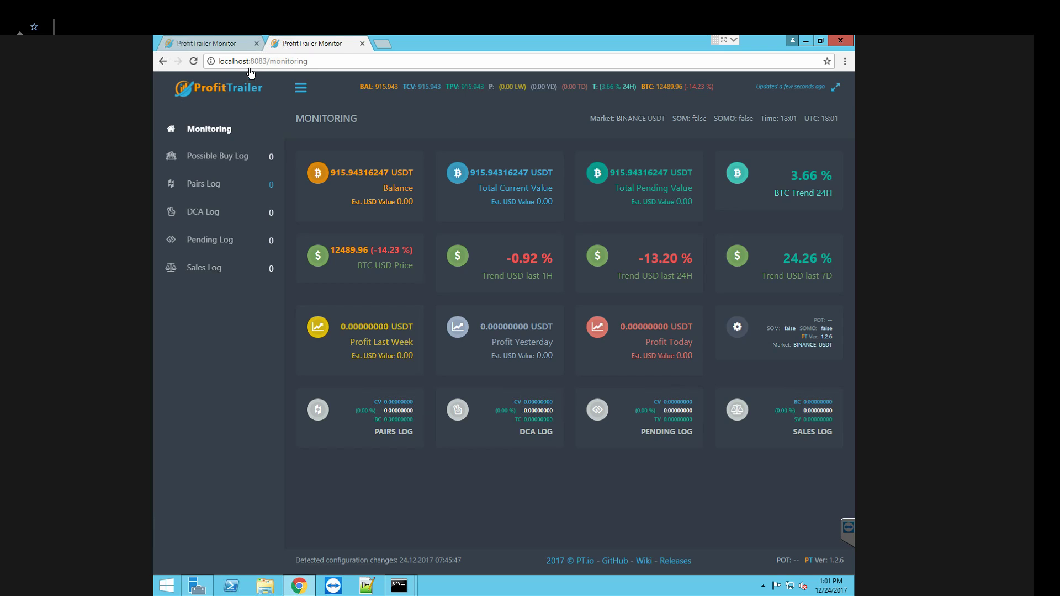
pyautogui.click(211, 43)
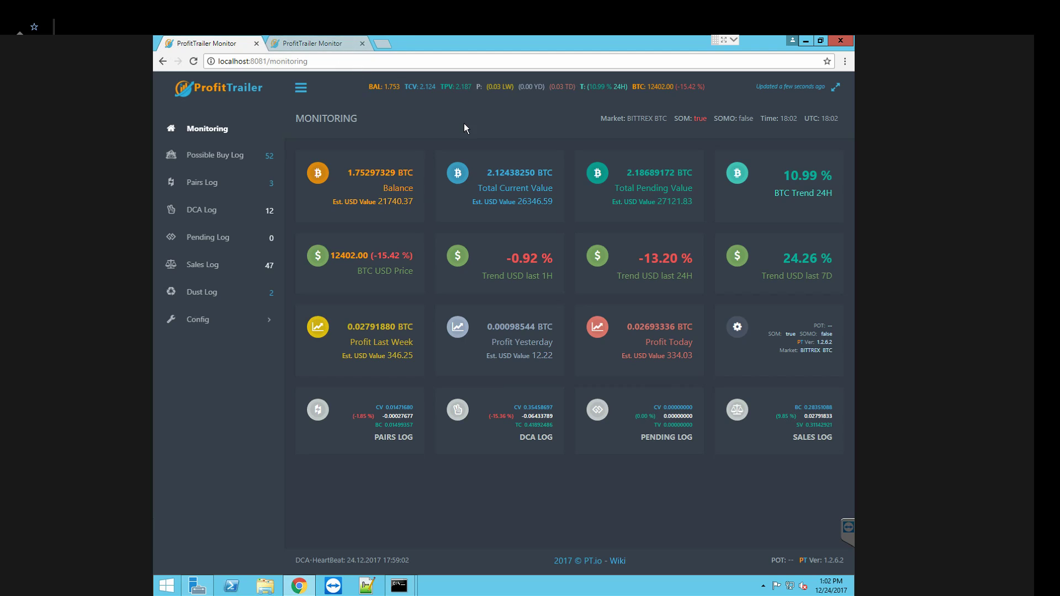
pyautogui.click(303, 45)
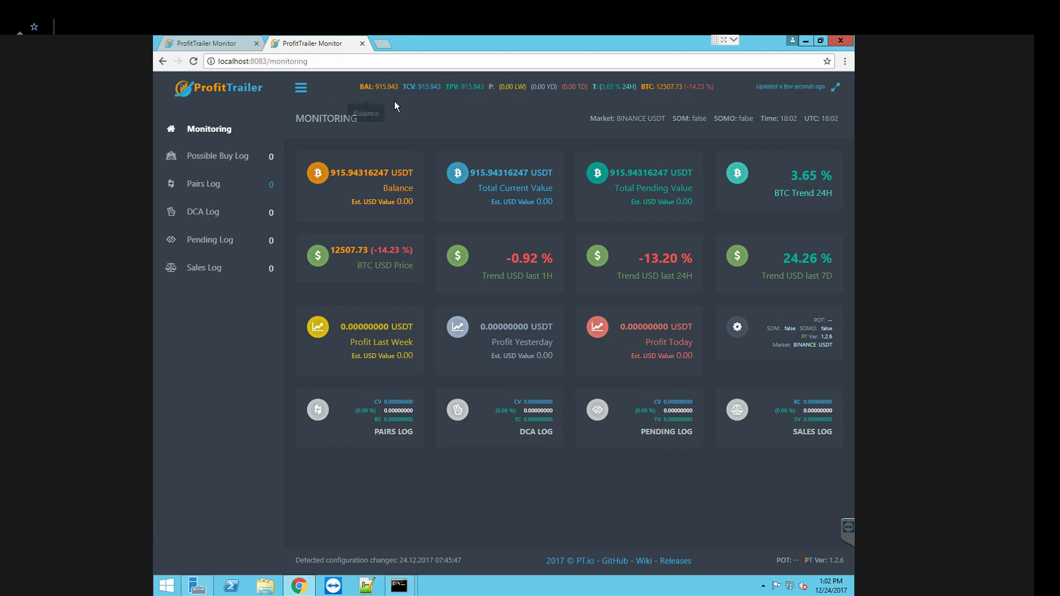